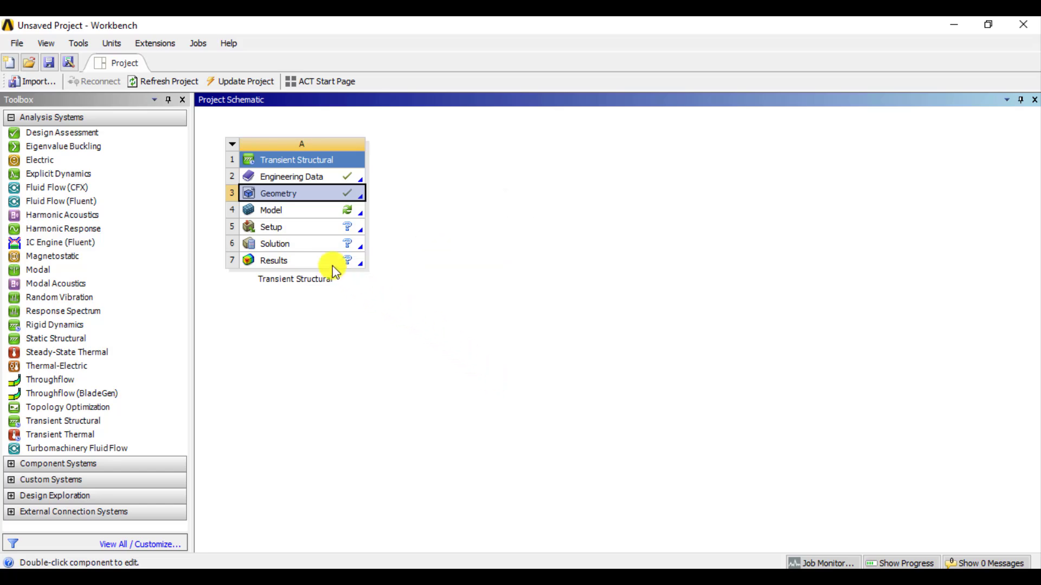
- Open the Transient Structural system's model for editing in Mechanical
click(307, 213)
right_click(306, 213)
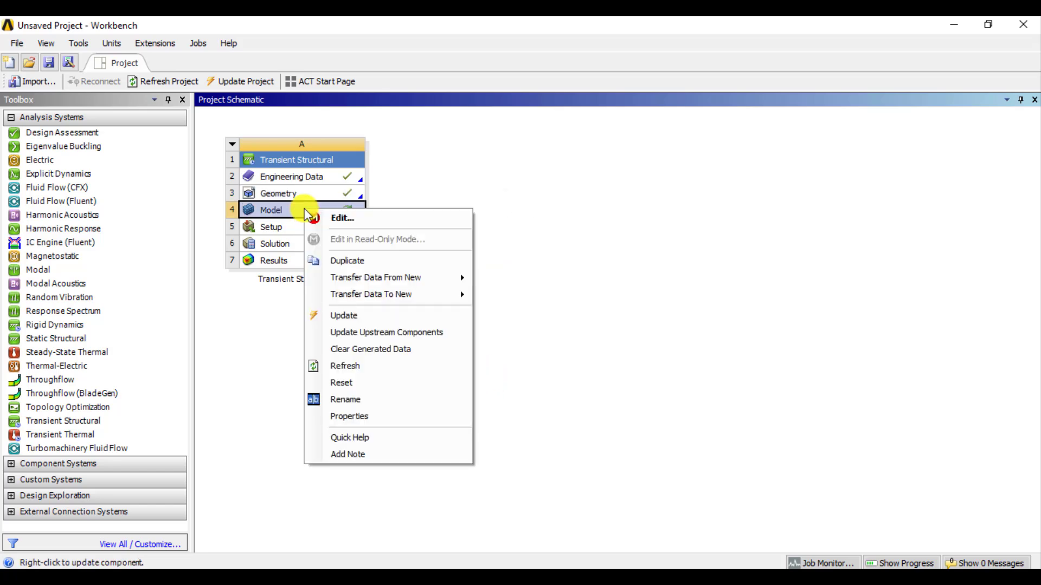
click(325, 218)
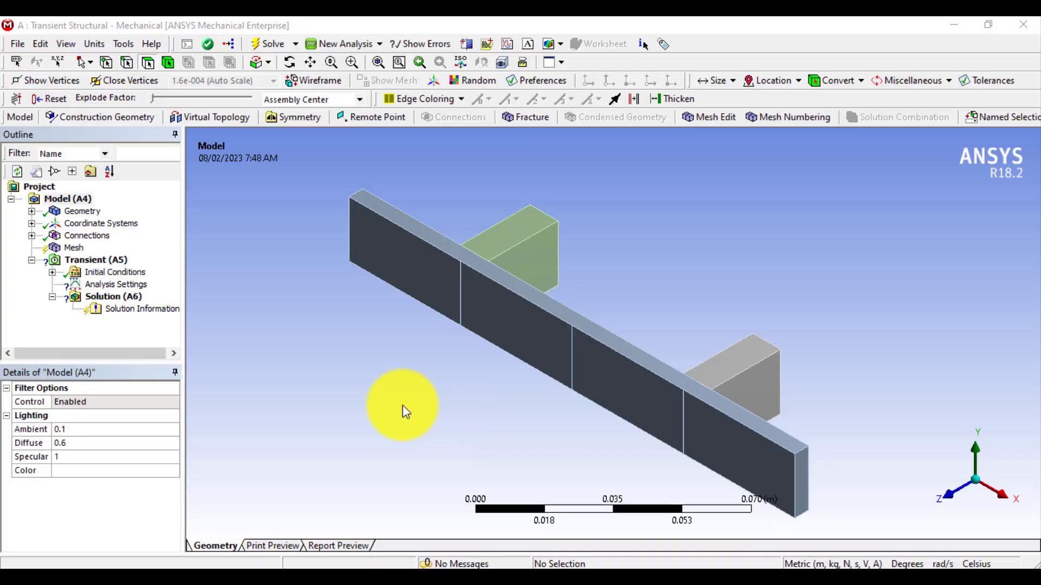
- Set the step end time of the transient analysis to 4 s in the analysis settings
mouse_move(403, 414)
middle_down()
mouse_move(443, 399)
mouse_move(497, 279)
mouse_move(436, 276)
mouse_move(446, 316)
mouse_move(477, 281)
mouse_move(418, 302)
mouse_move(557, 291)
mouse_move(567, 308)
mouse_move(588, 302)
mouse_move(569, 308)
middle_up()
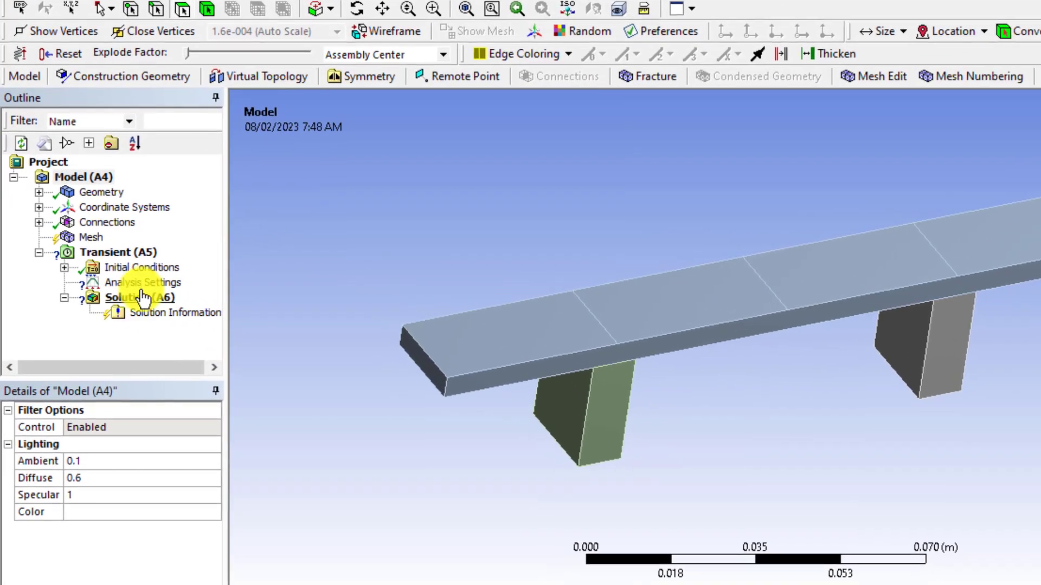
click(142, 282)
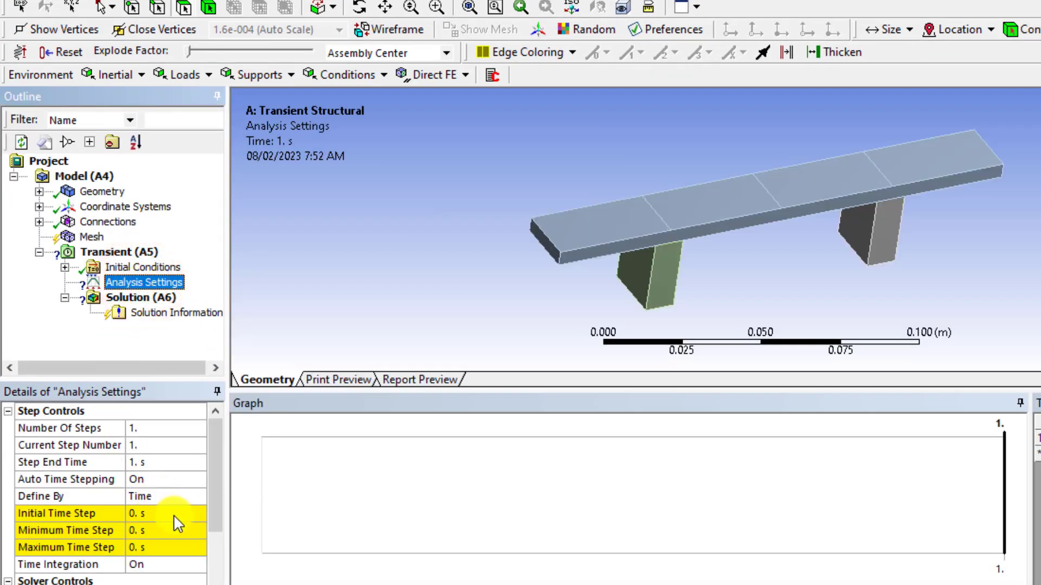
click(148, 463)
text(4)
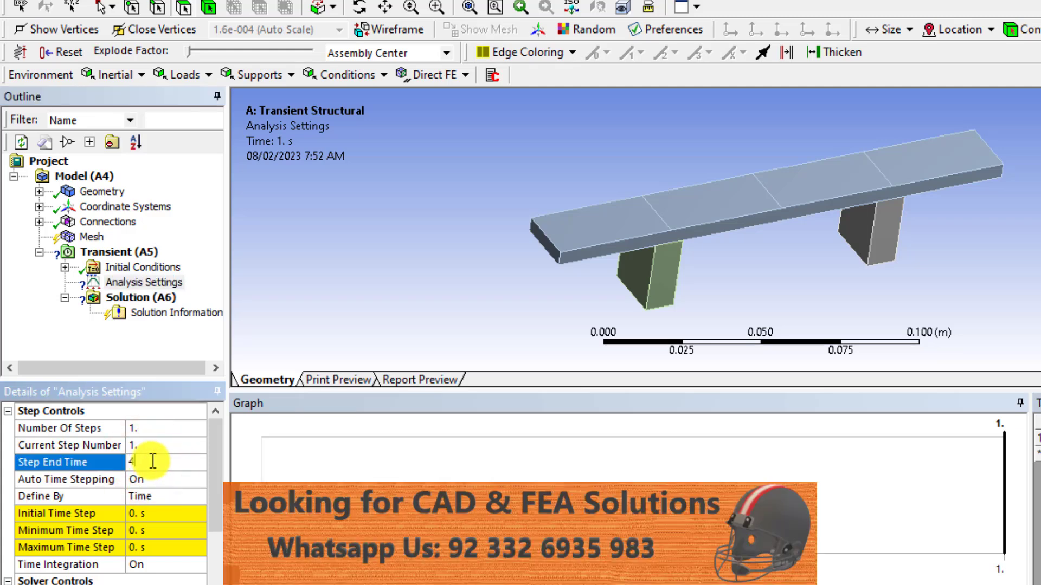
key(Return)
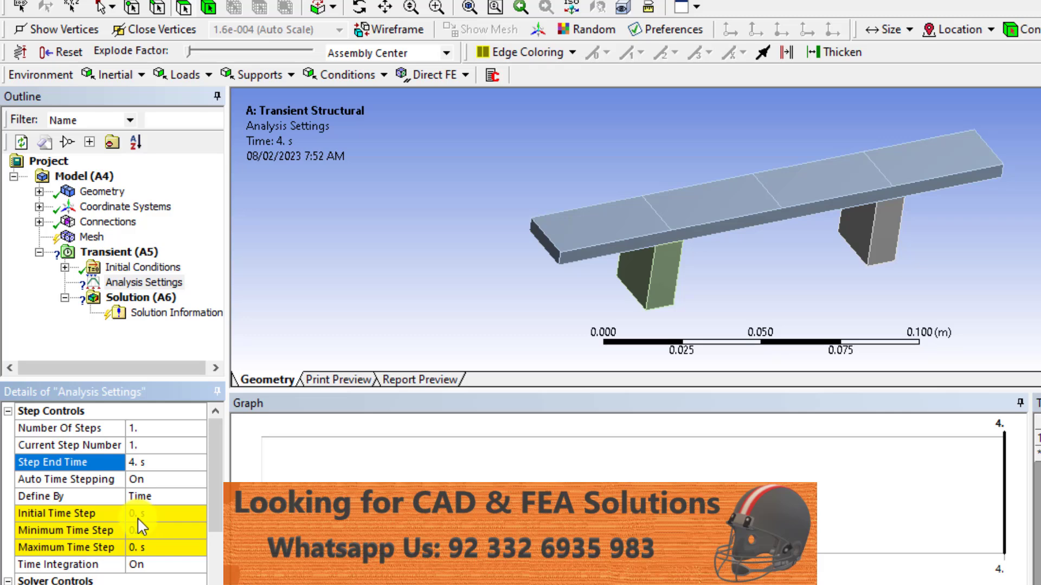
- Set the initial time step of the analysis to 1e-2 s
click(139, 515)
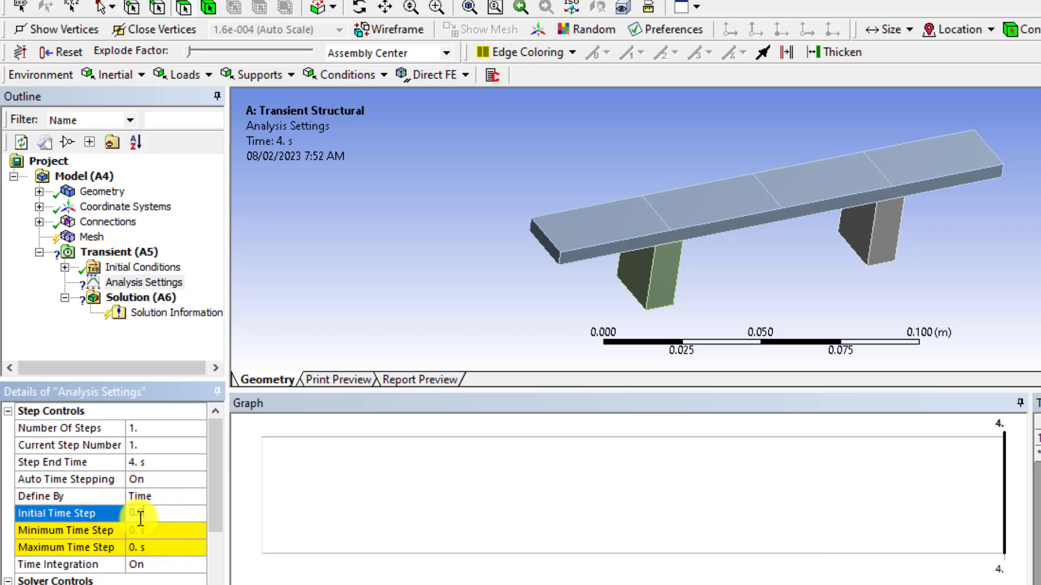
text(1e-2)
key(Return)
- Set both the minimum and the maximum time step of the analysis to 0.02 s
click(144, 531)
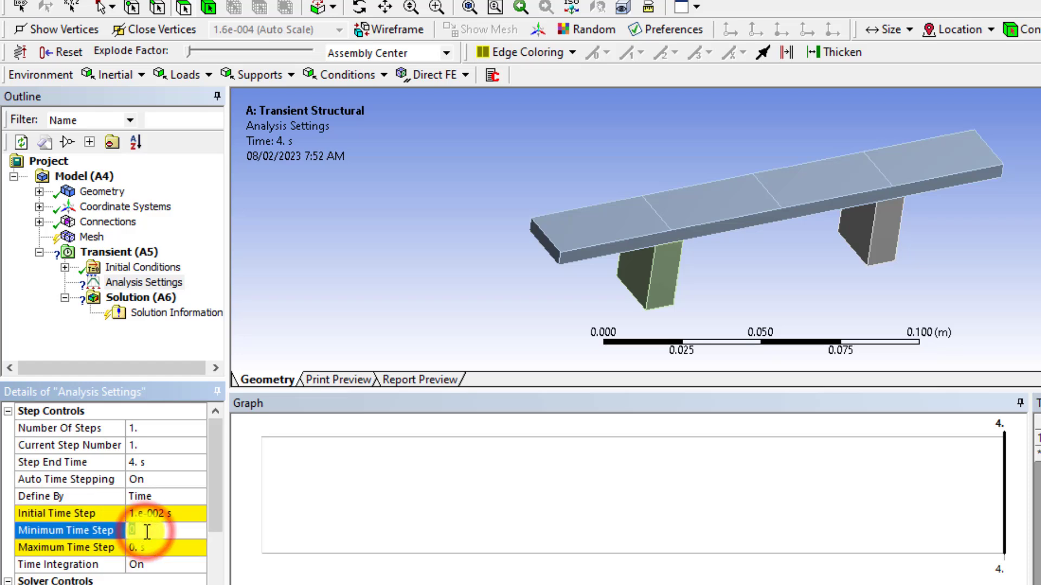
text(0.02)
key(Return)
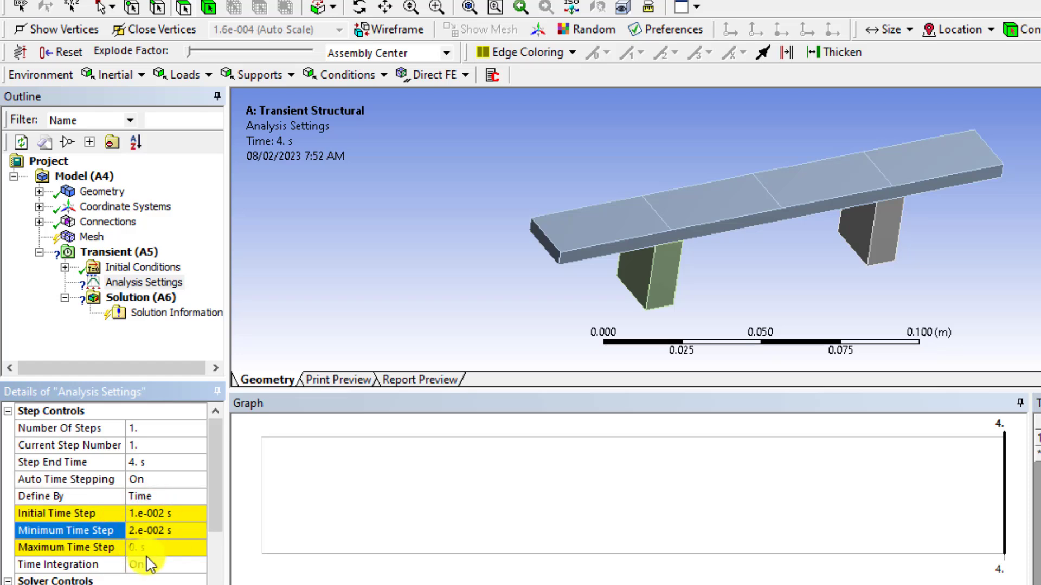
click(144, 548)
text(0.)
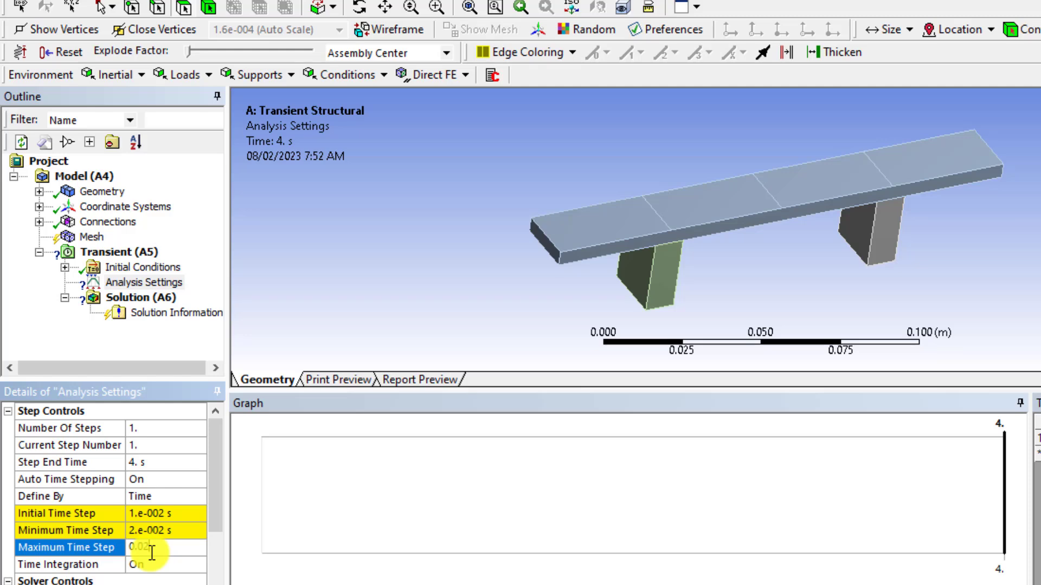
key(Return)
- Change the initial time step to 0.02 s
click(159, 519)
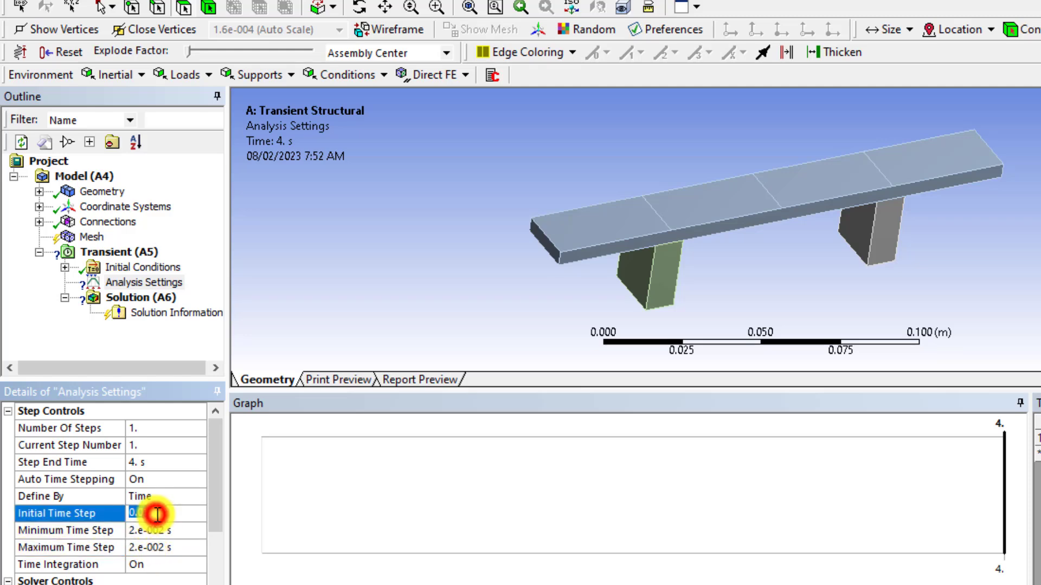
text(0)
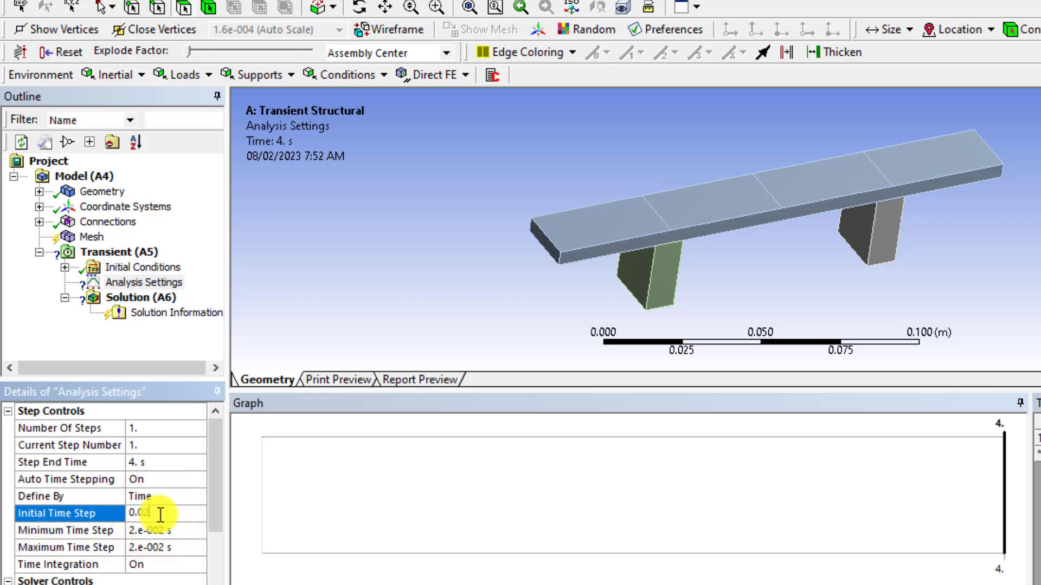
text(.02)
key(Return)
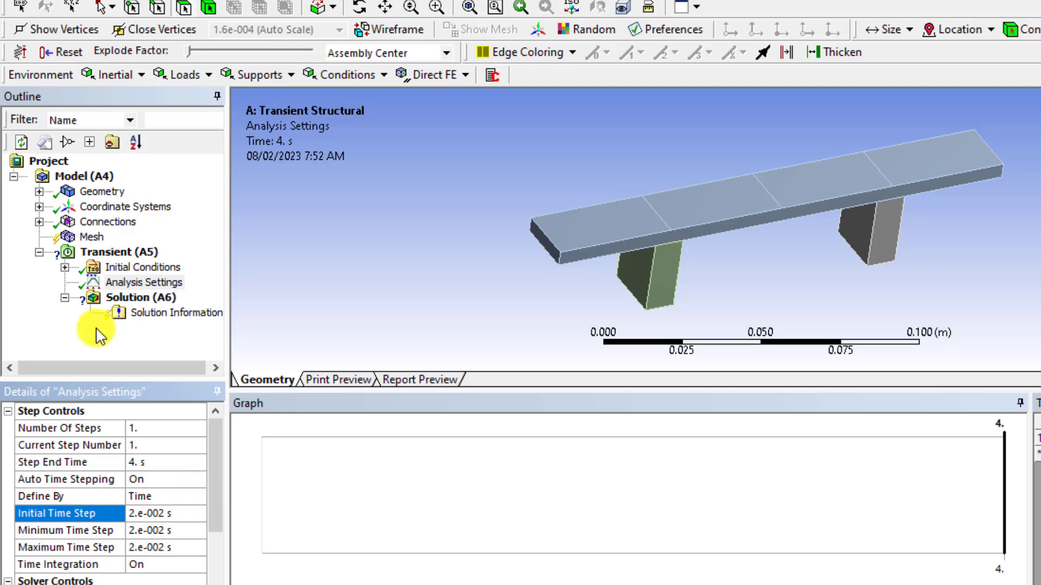
- Generate the mesh for the beam and its two support blocks using the default settings
click(86, 238)
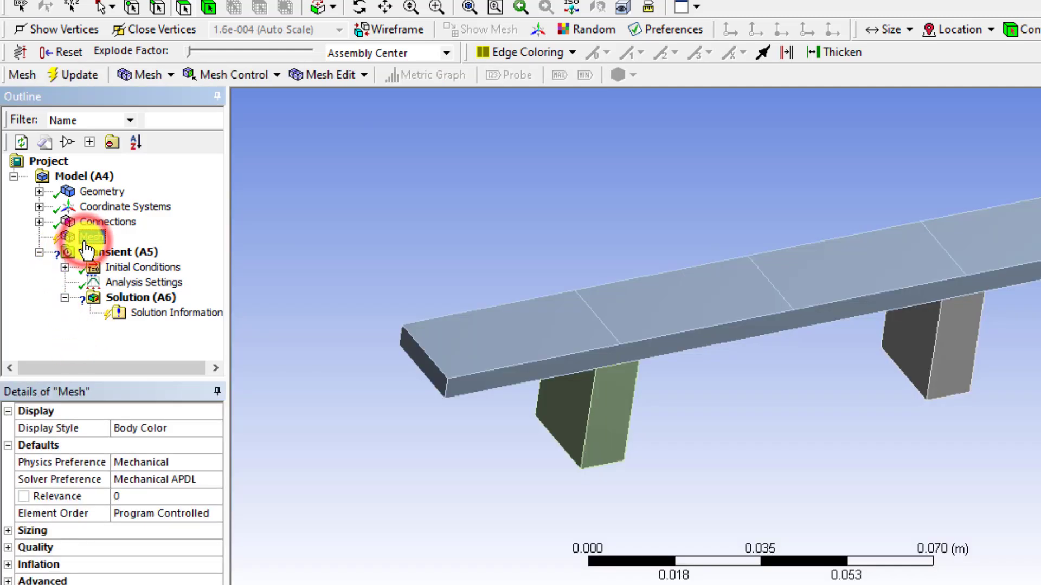
right_click(86, 241)
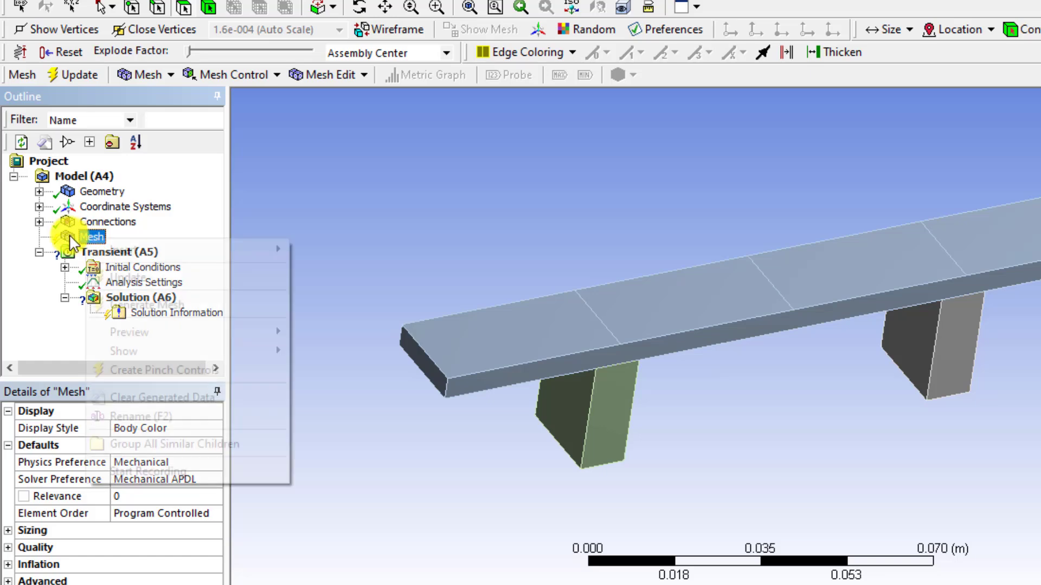
click(127, 309)
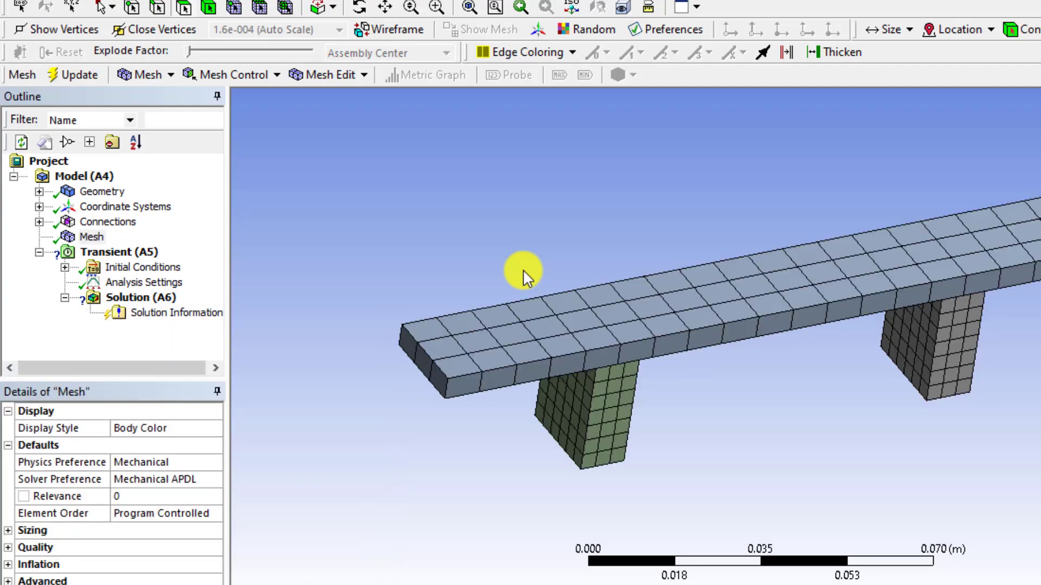
middle_drag(470, 236, 498, 275)
middle_drag(404, 279, 381, 268)
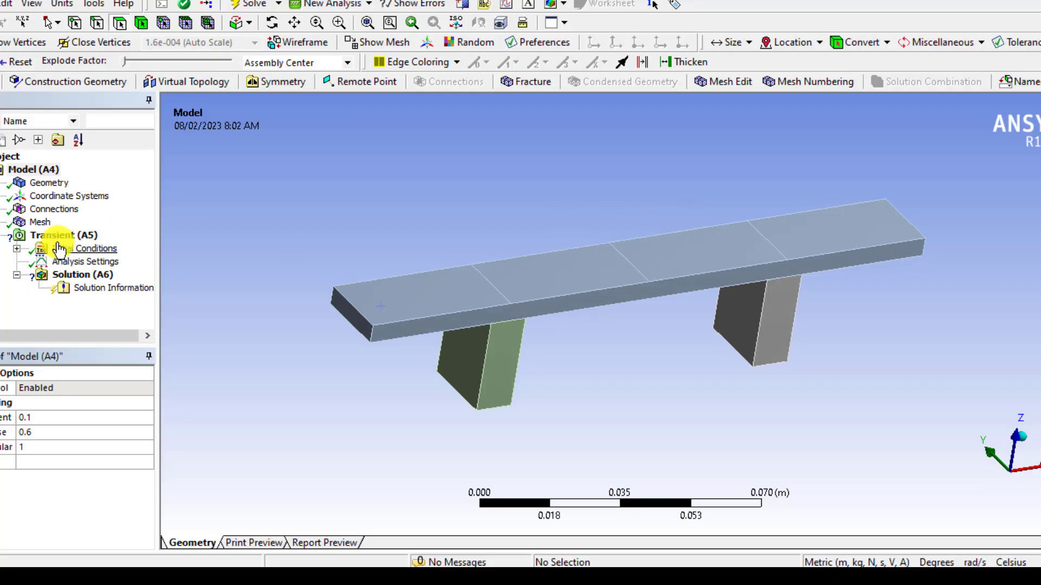
- Add a fixed support to the transient analysis on the bottom faces of both support blocks
click(52, 235)
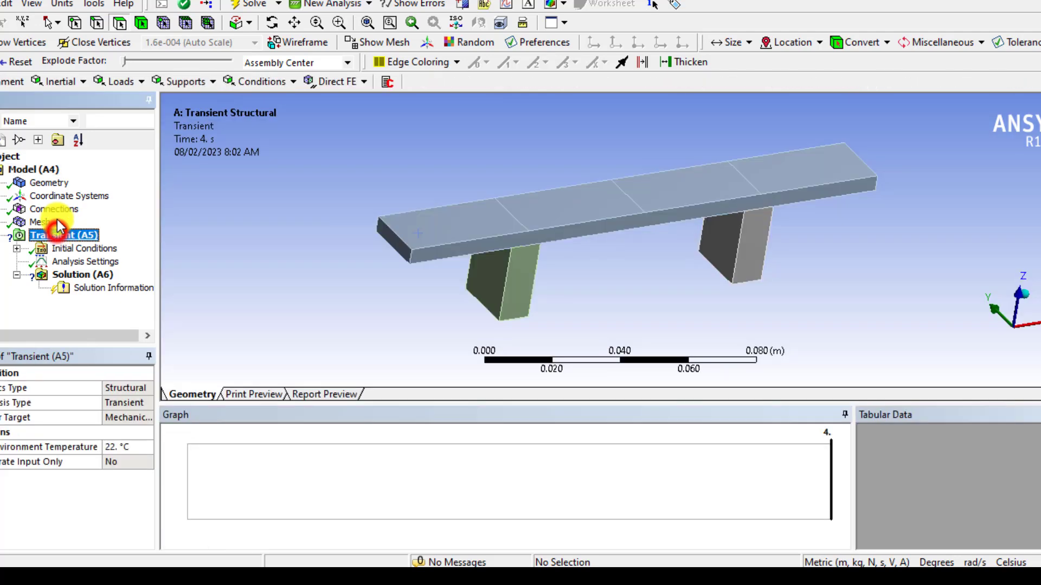
click(206, 83)
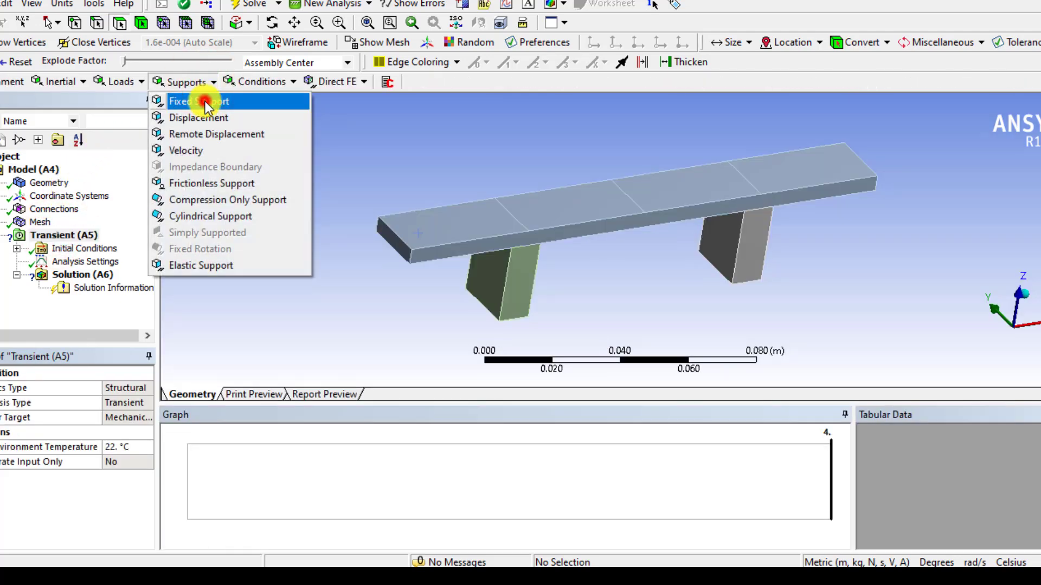
click(205, 100)
middle_drag(350, 306, 350, 235)
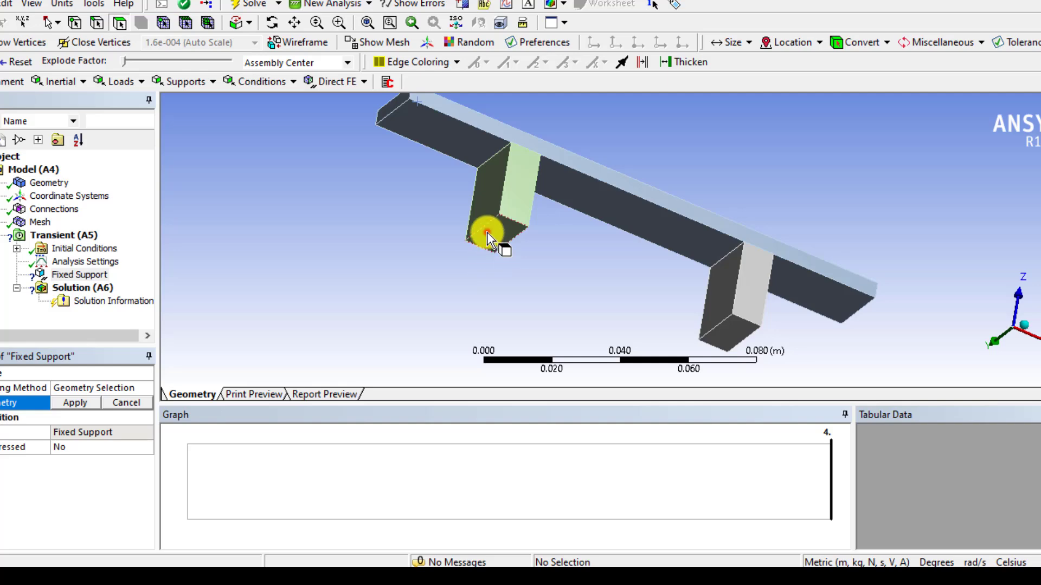
click(487, 232)
ctrl+click(727, 338)
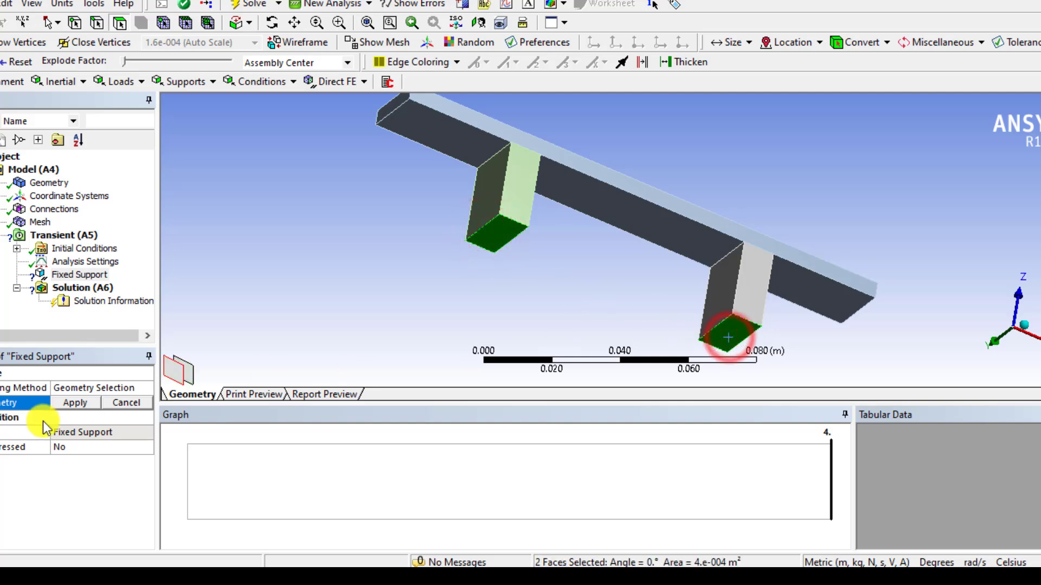
click(71, 405)
- Apply a force of -200 N to the first top face segment of the beam, at the green block's end
middle_drag(353, 237, 352, 282)
click(134, 81)
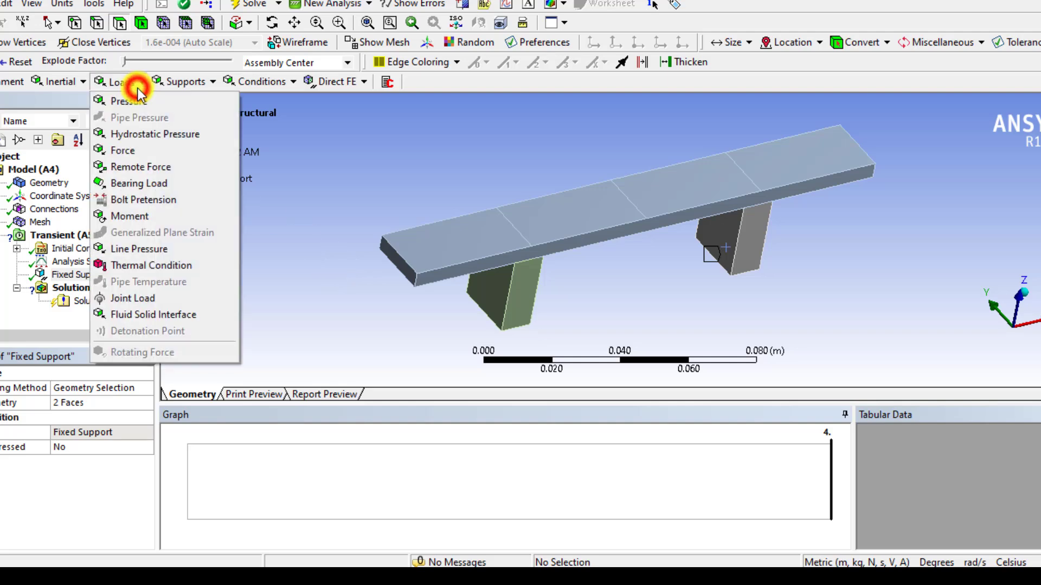
click(128, 150)
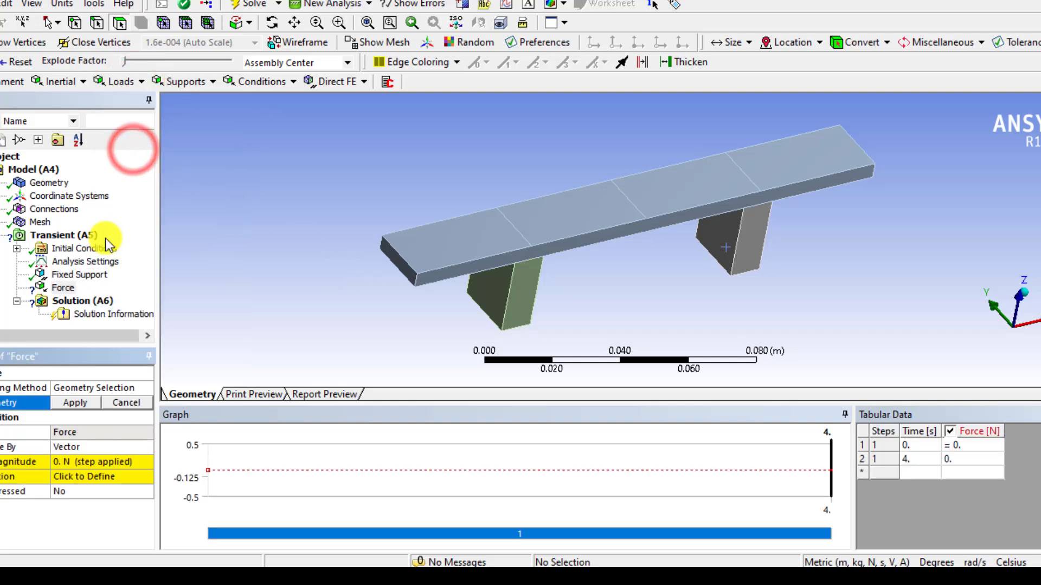
click(444, 253)
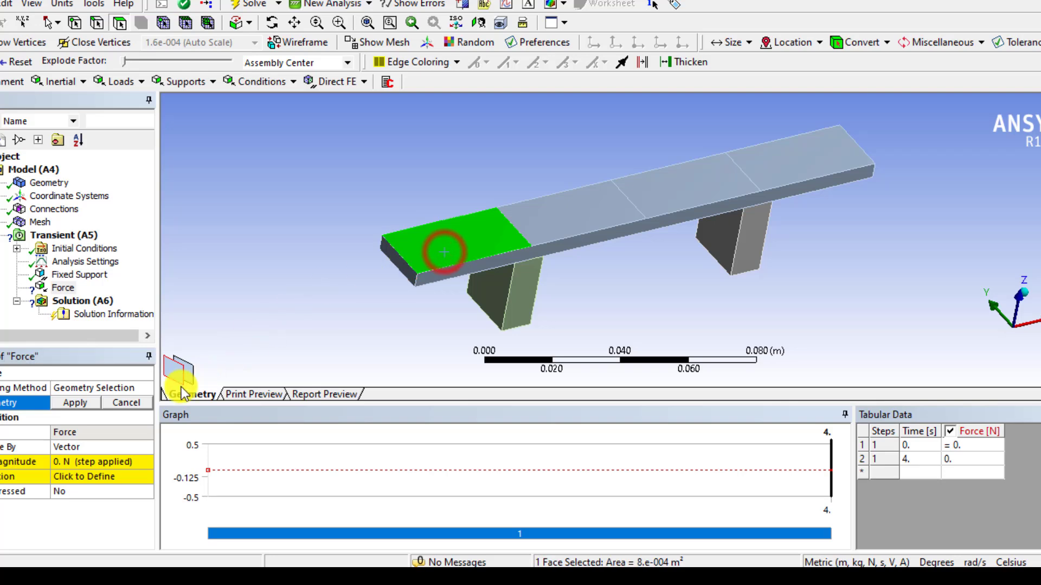
click(76, 403)
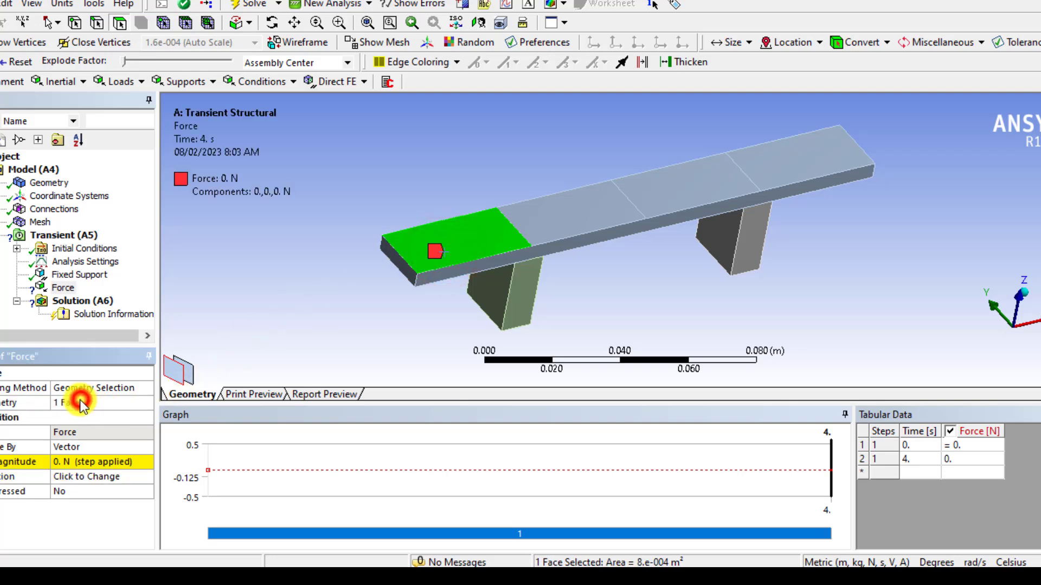
click(69, 463)
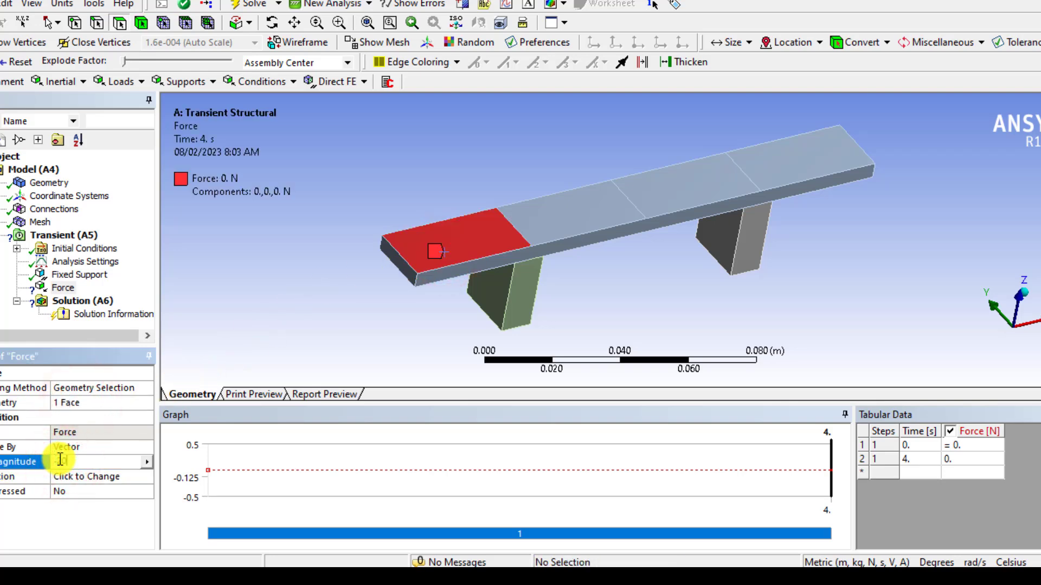
key(Return)
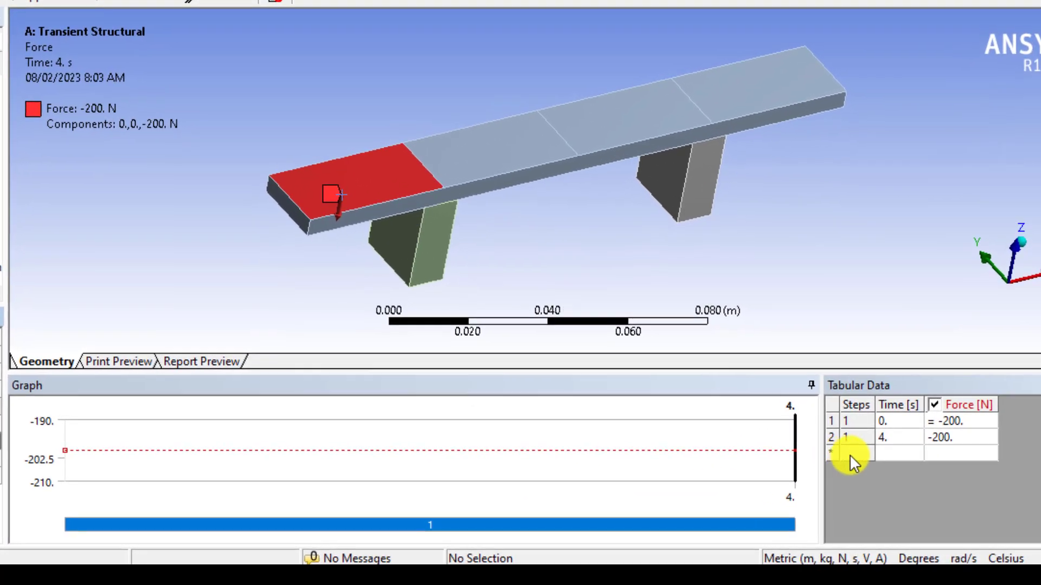
- Add time points at 0.2 s, 0.8 s and 1 s to the force's tabular data
click(877, 453)
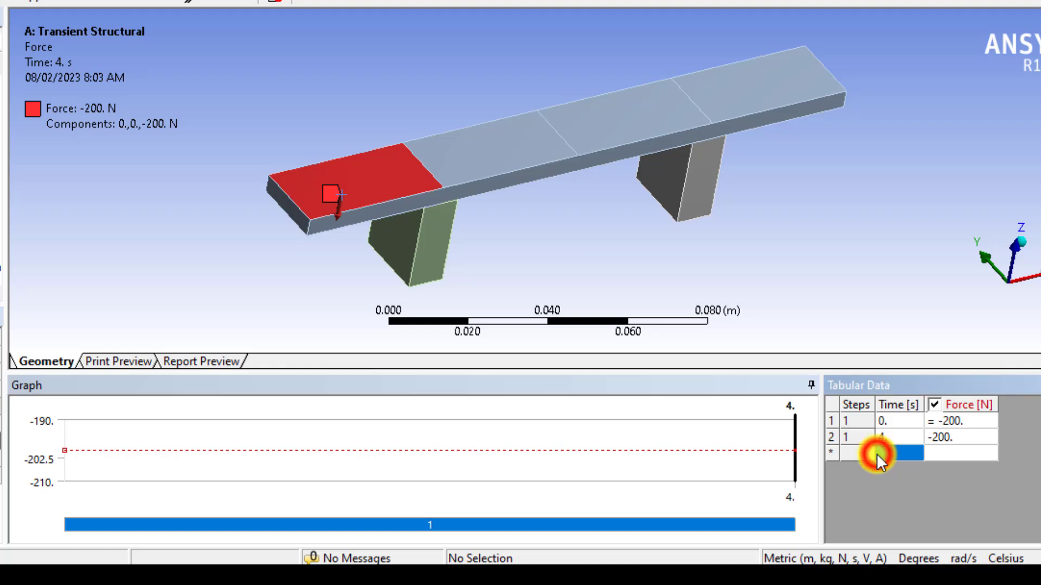
click(877, 454)
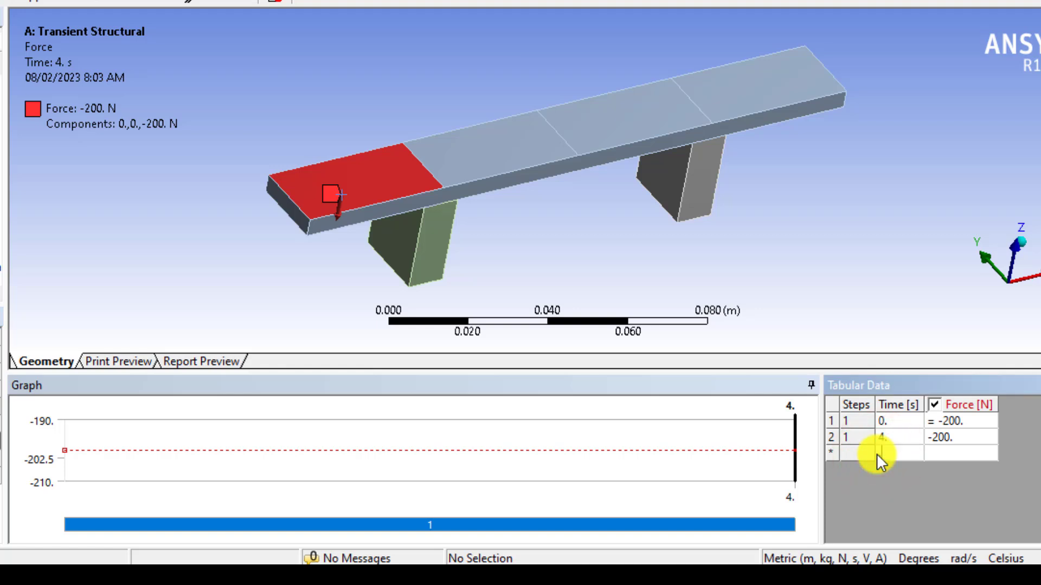
text(0.2)
key(Tab)
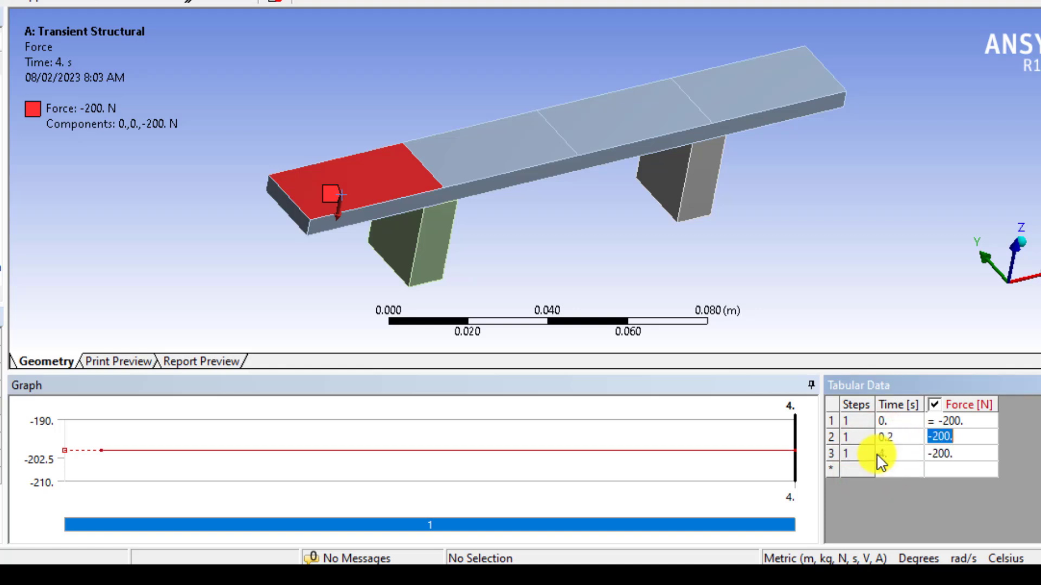
click(892, 470)
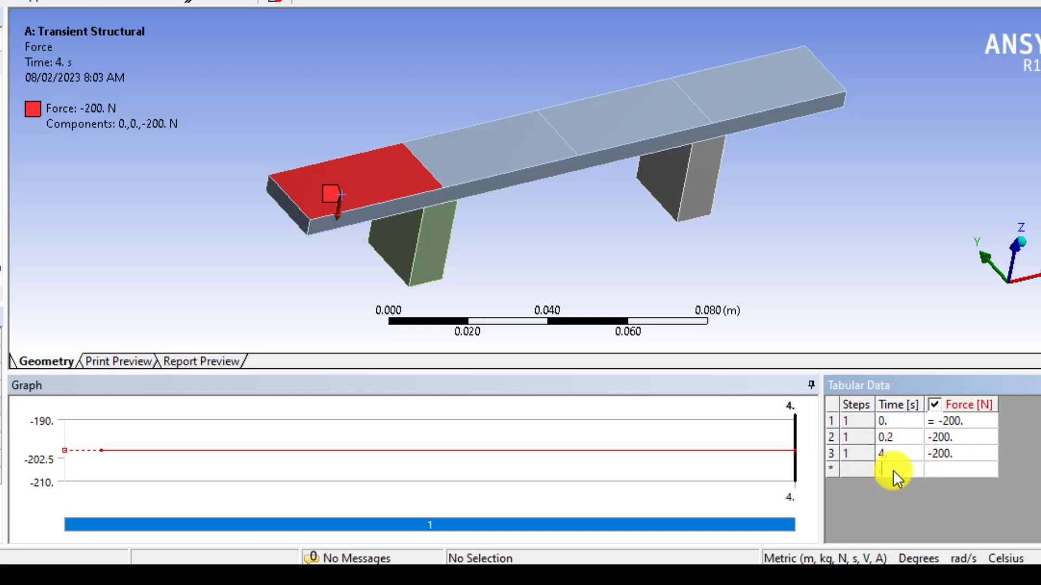
text(0.8)
key(Tab)
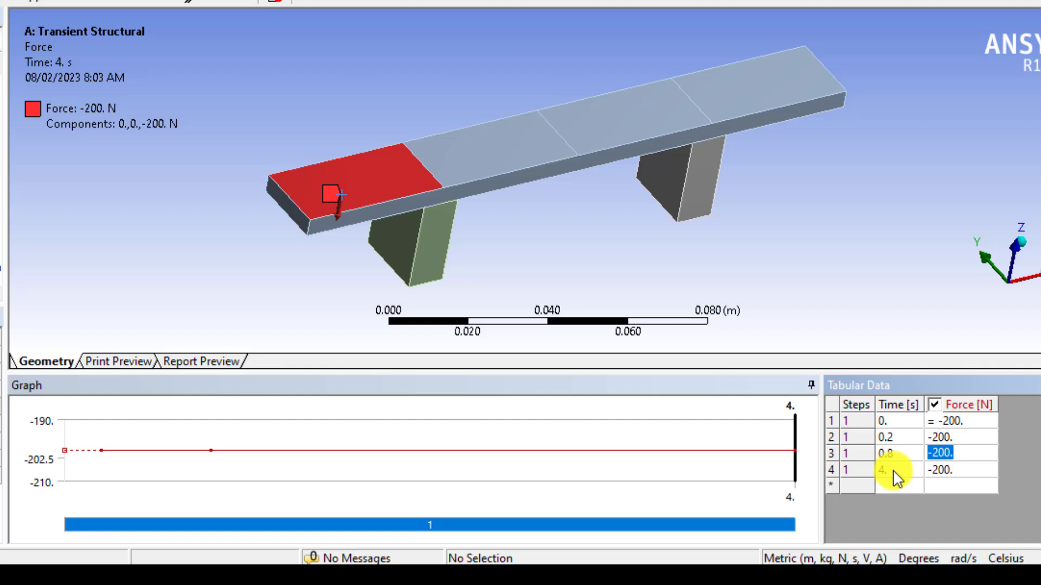
click(887, 483)
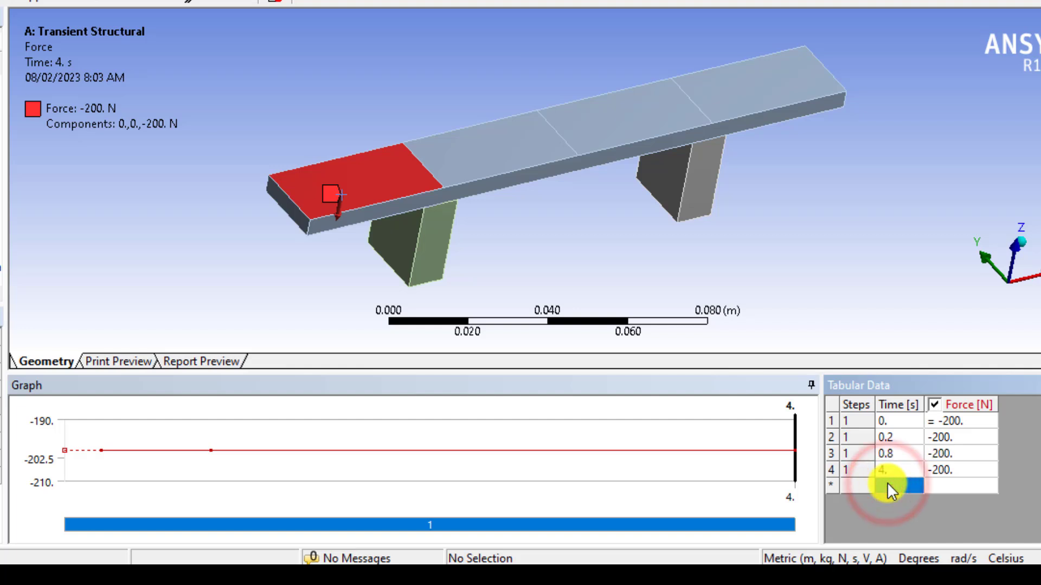
text(1)
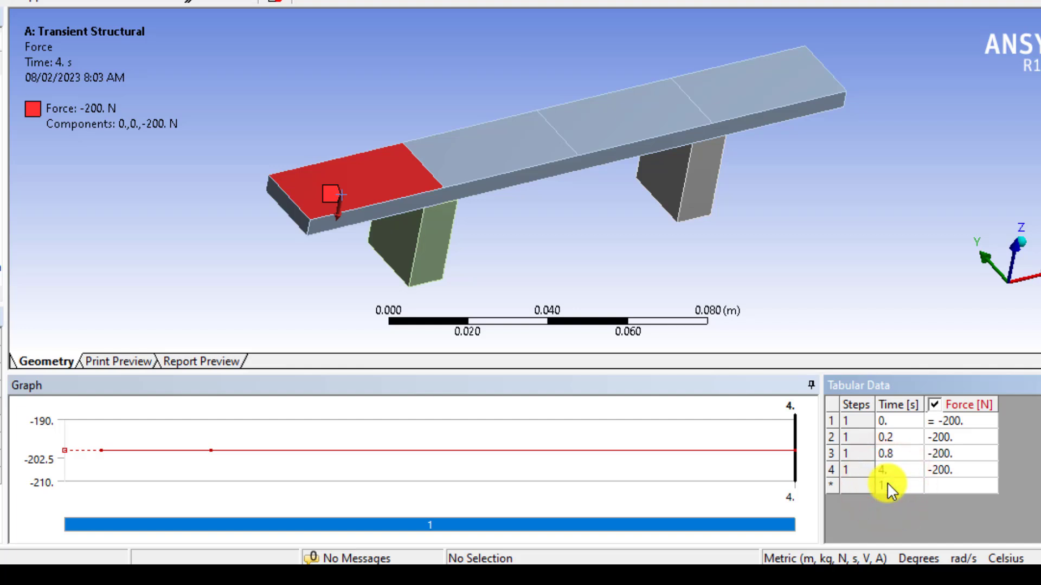
key(Tab)
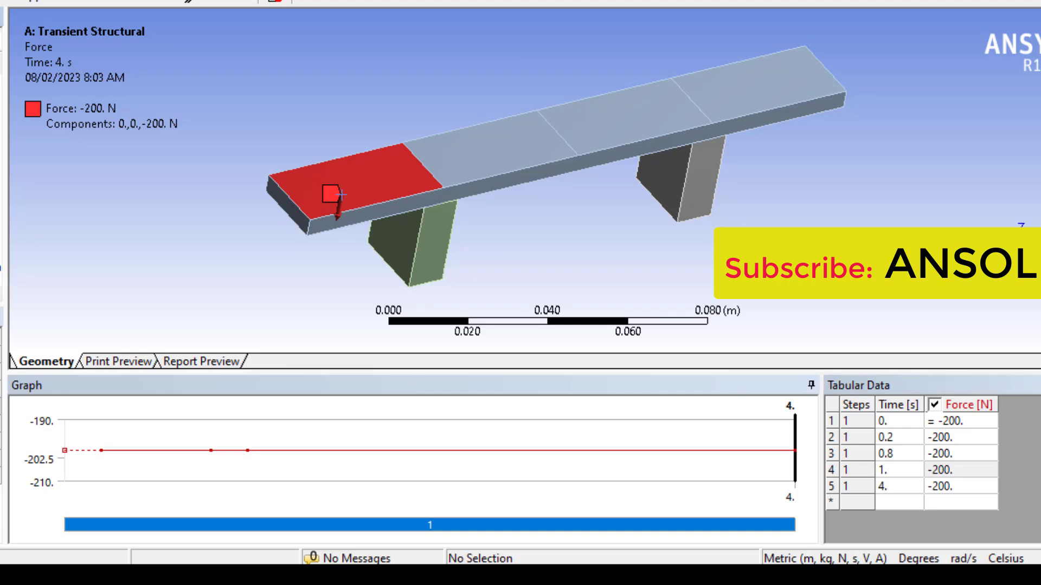
- Set the first force's tabular values to 0 N at 0 s and -2000 N at both 0.2 s and 0.8 s
click(961, 423)
text(0)
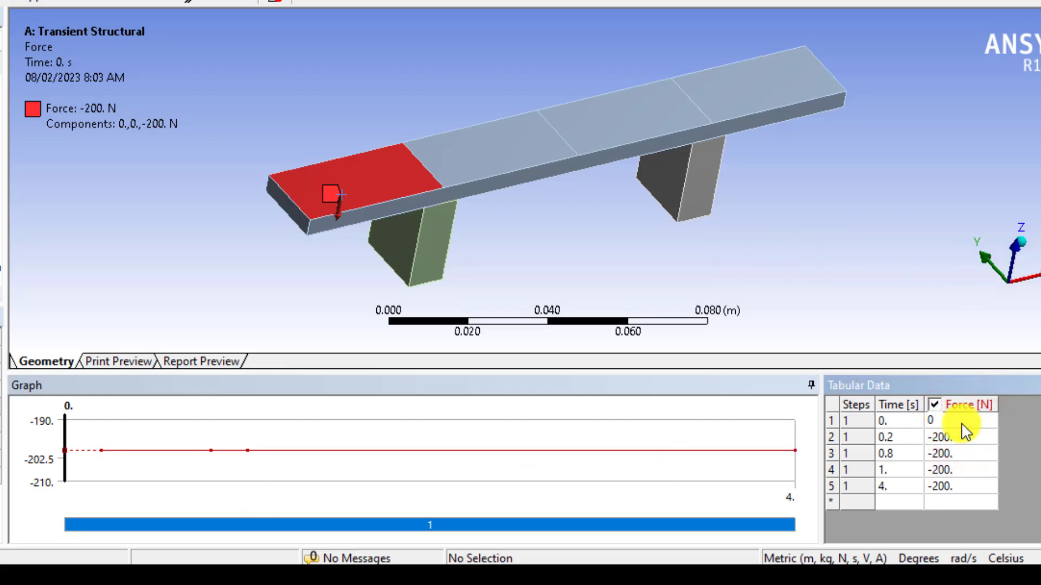
key(Return)
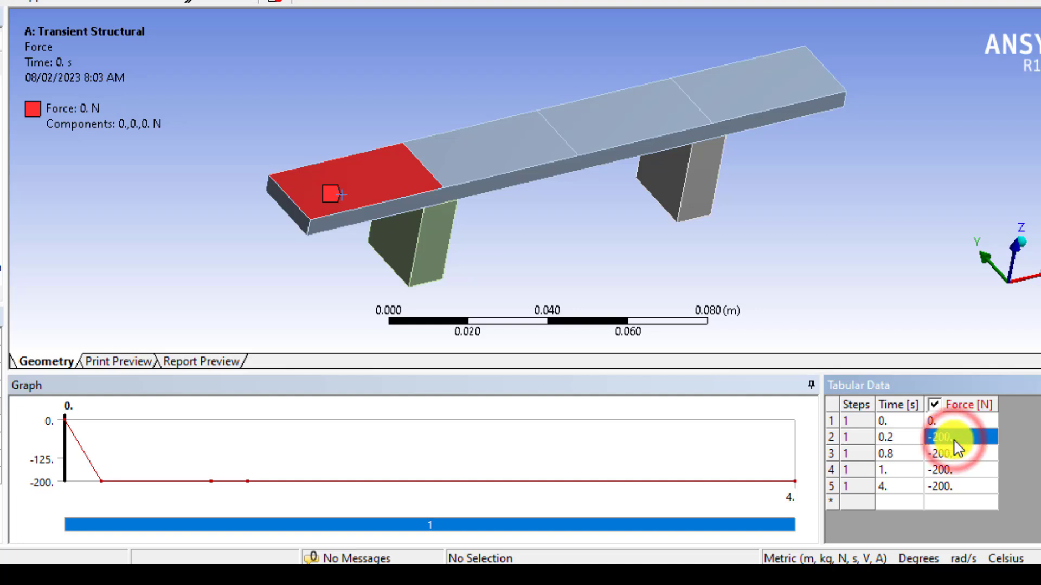
text(-)
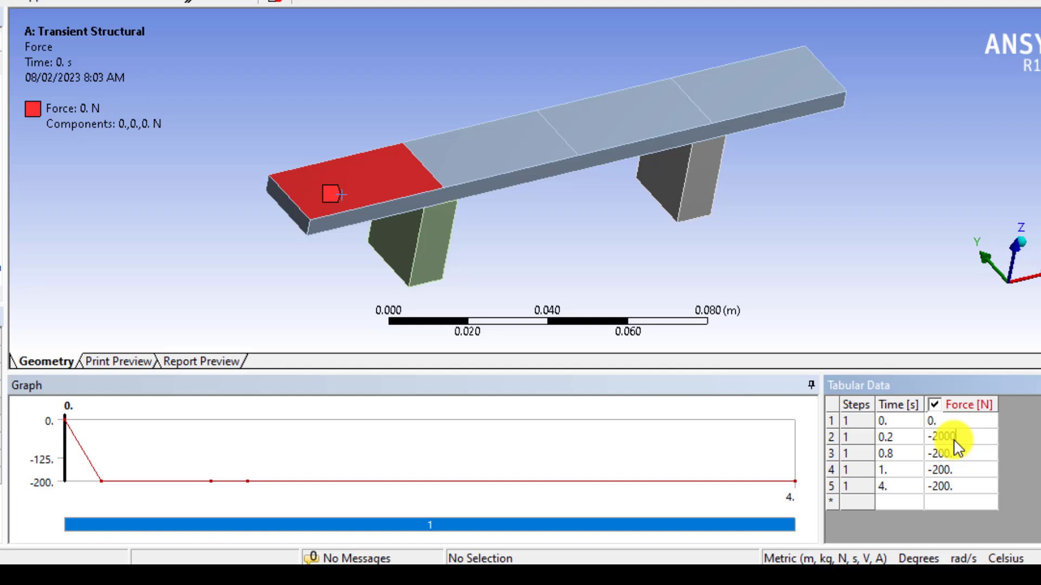
text(2000)
click(956, 450)
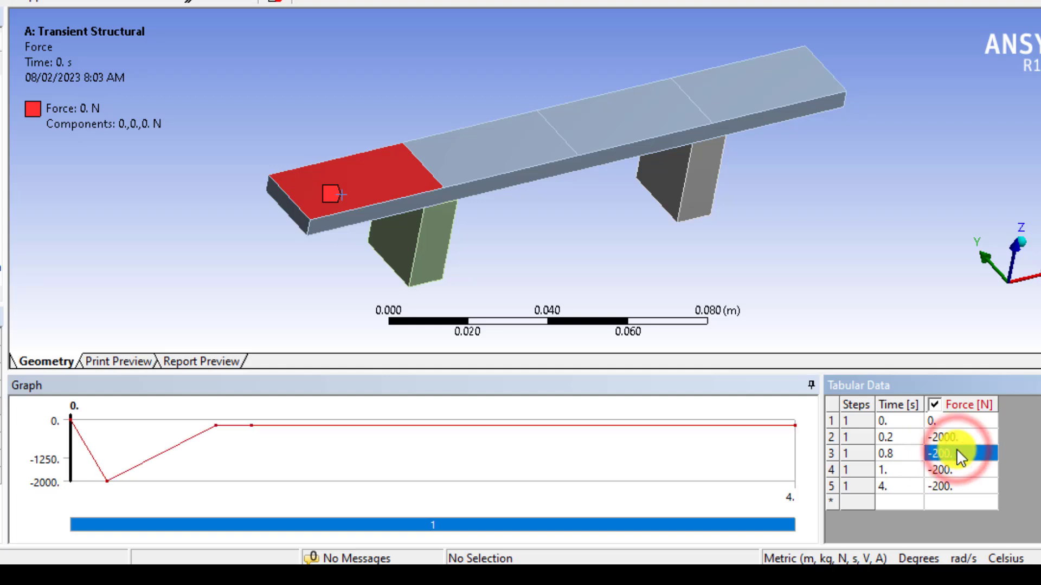
text(-20)
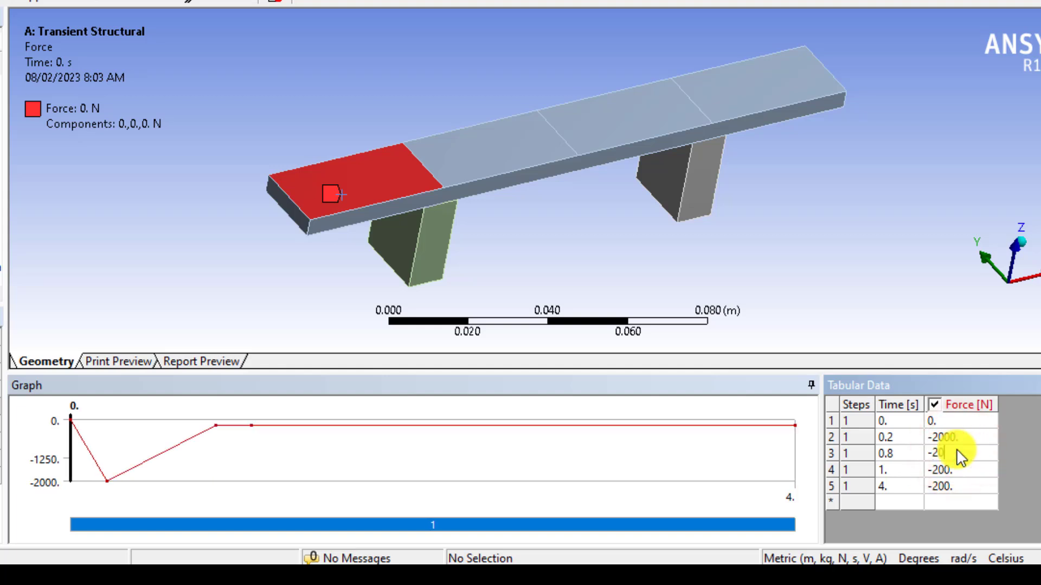
text(00.)
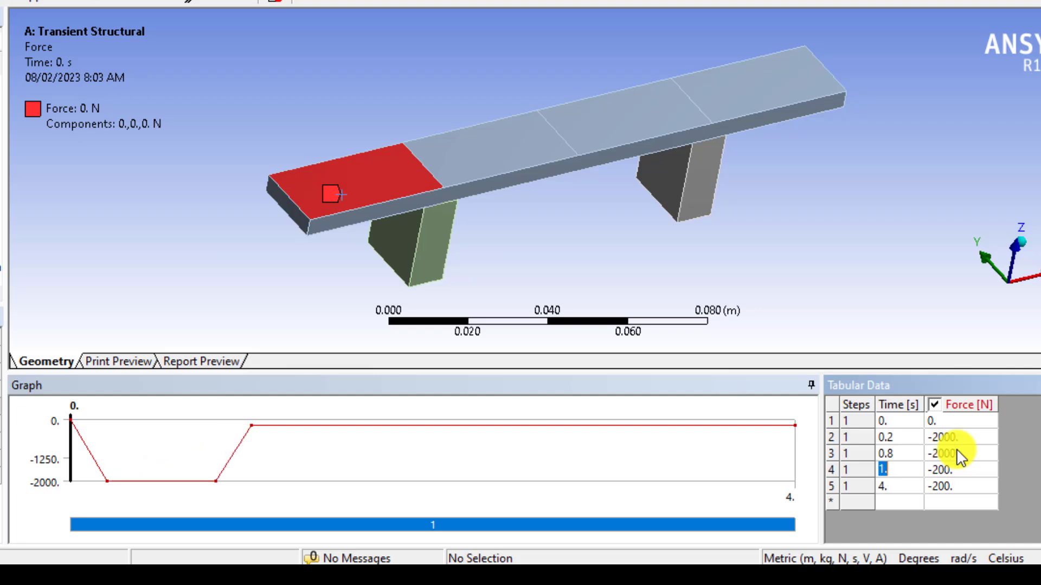
- Set the first force's tabular values to 0 N at 1 s and 4 s
click(956, 470)
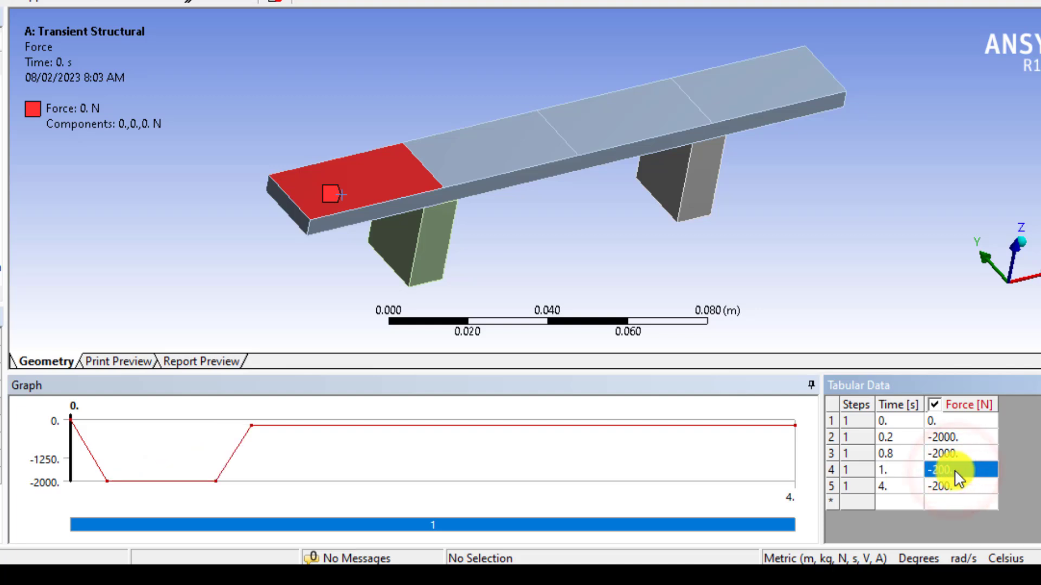
text(0)
key(Tab)
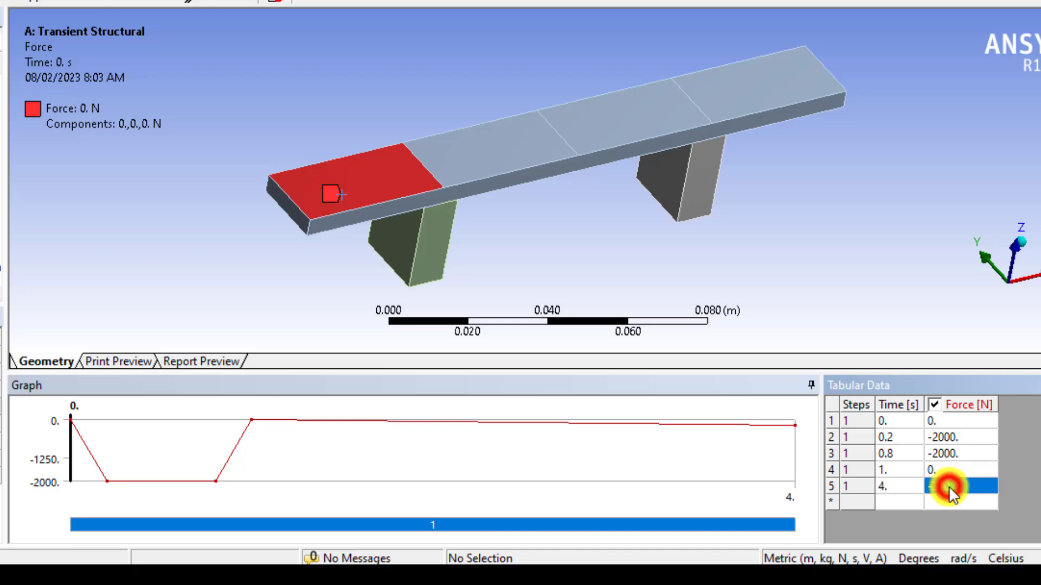
text(0)
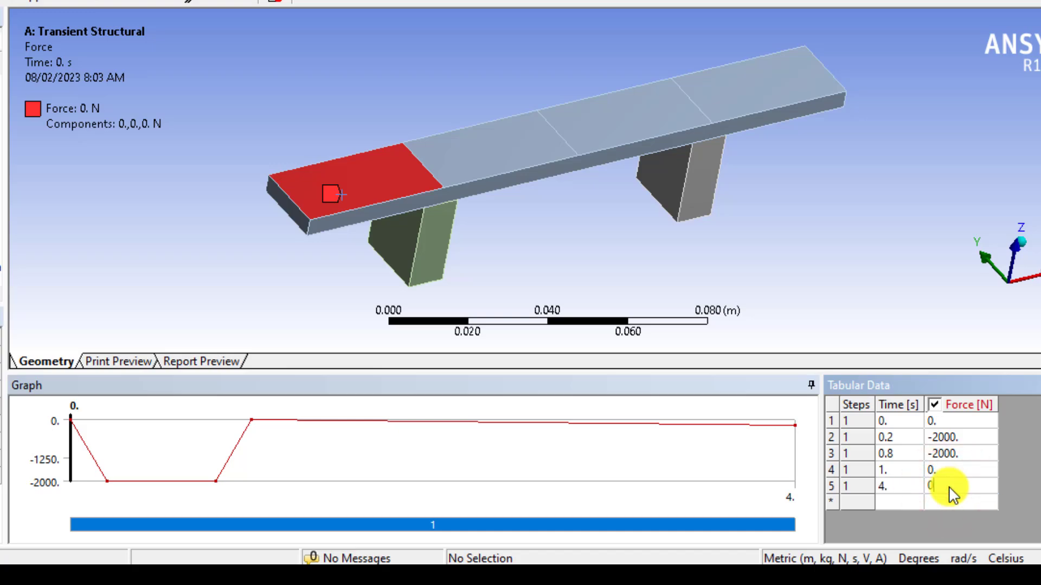
key(Tab)
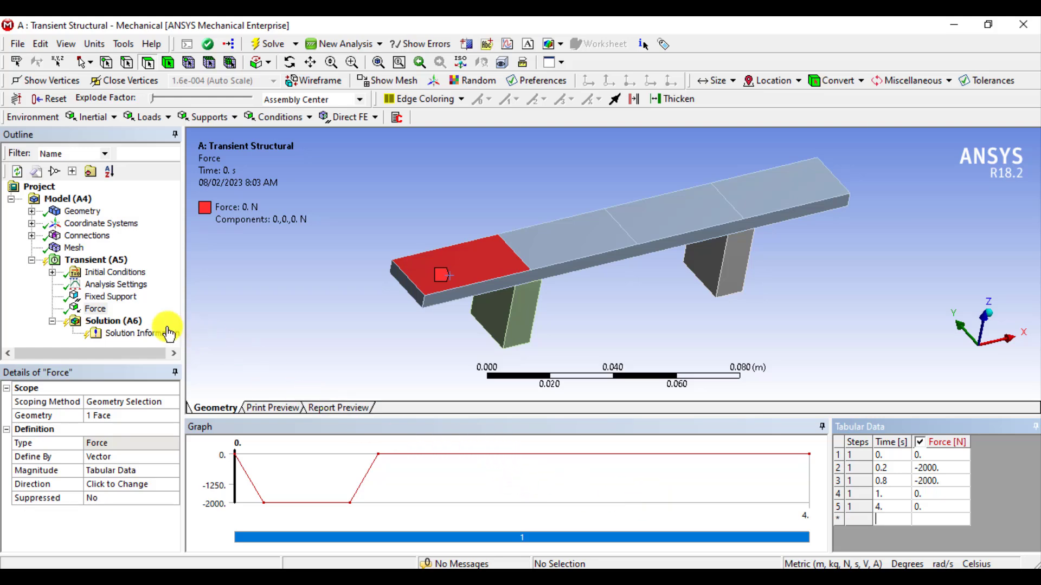
- Duplicate the force and reassign the copy to the second top face segment of the beam
right_click(96, 317)
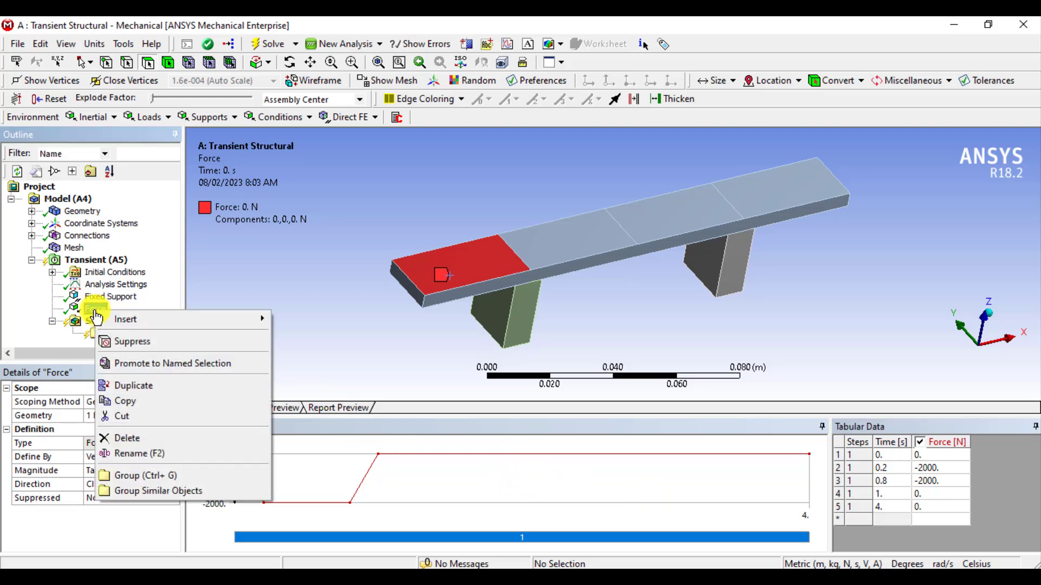
click(111, 384)
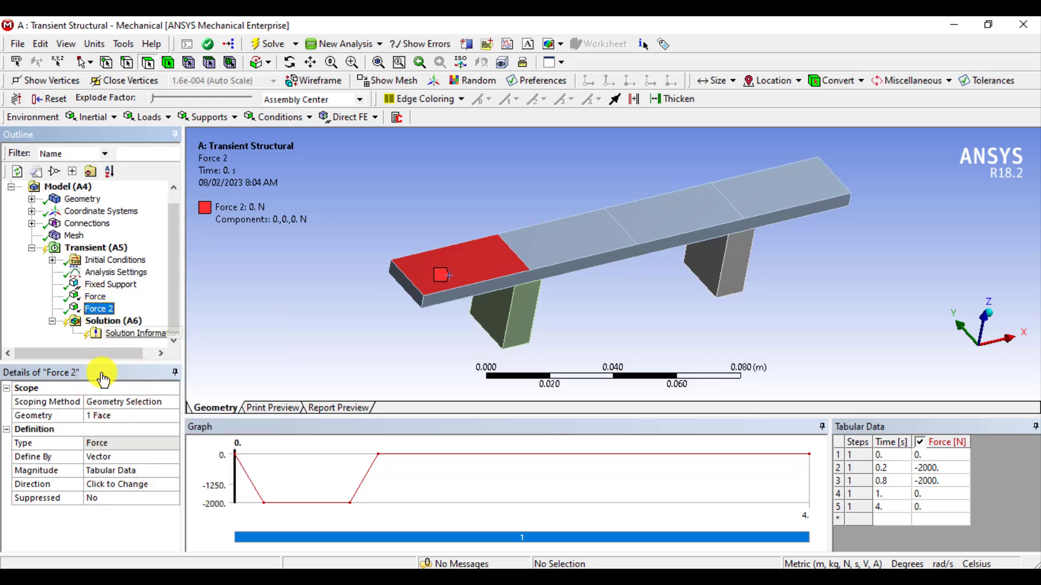
click(102, 401)
click(103, 417)
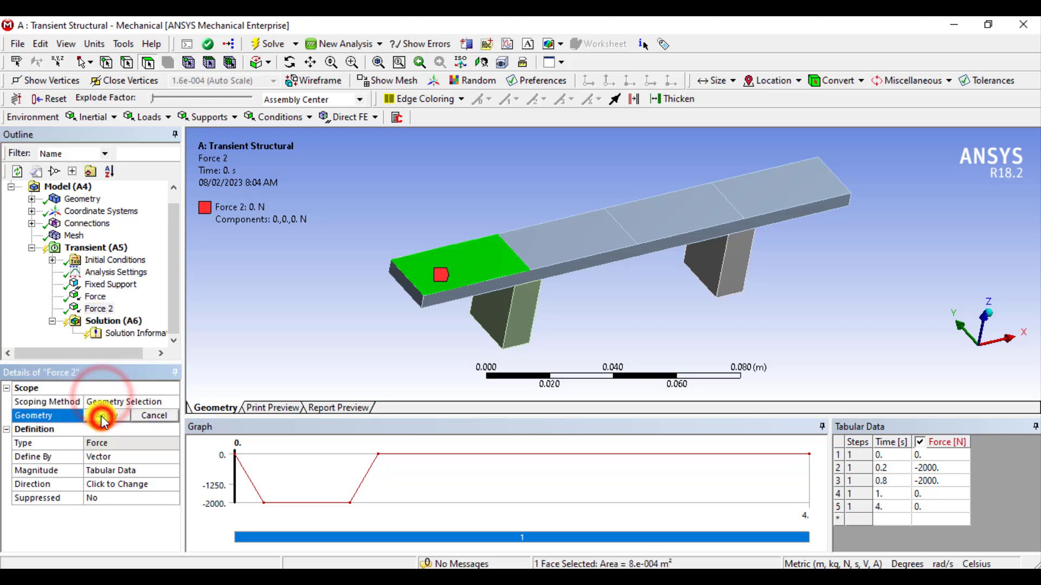
click(546, 250)
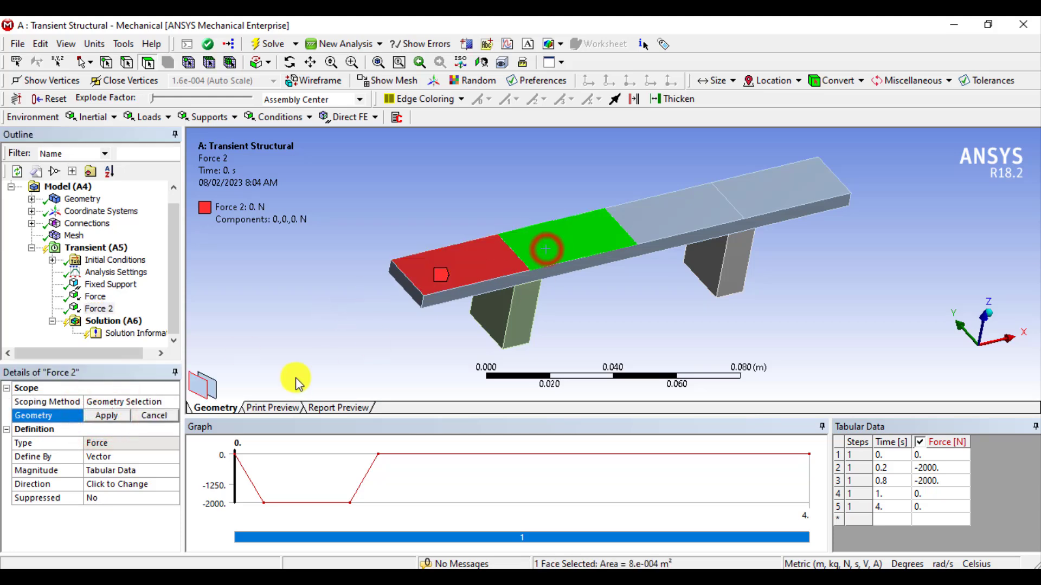
click(104, 418)
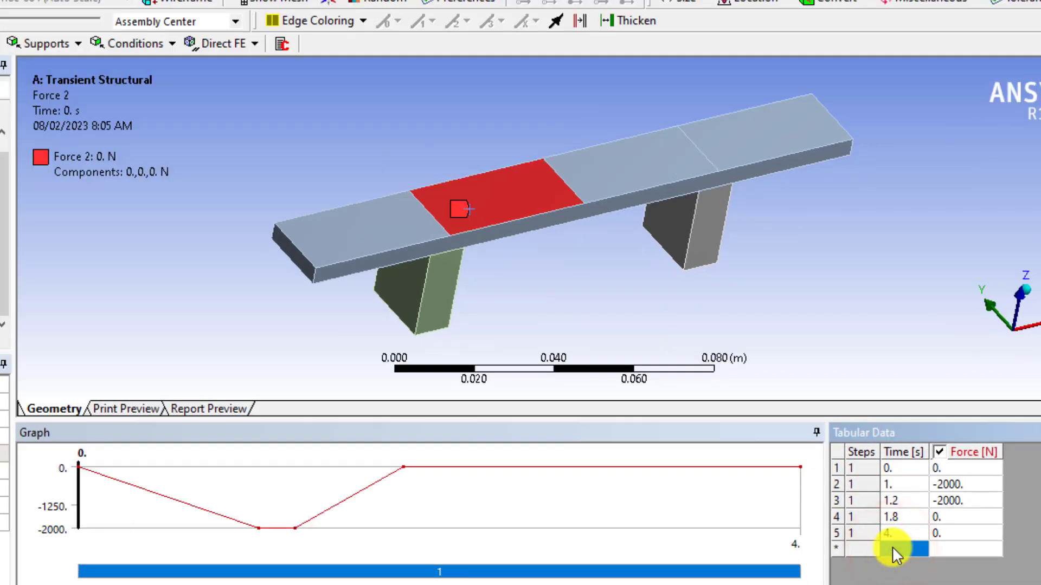
- Add a 2 s time point to the second force's table and set its force to 0 N at 1 s and -2000 N at 1.8 s
text(2)
key(Tab)
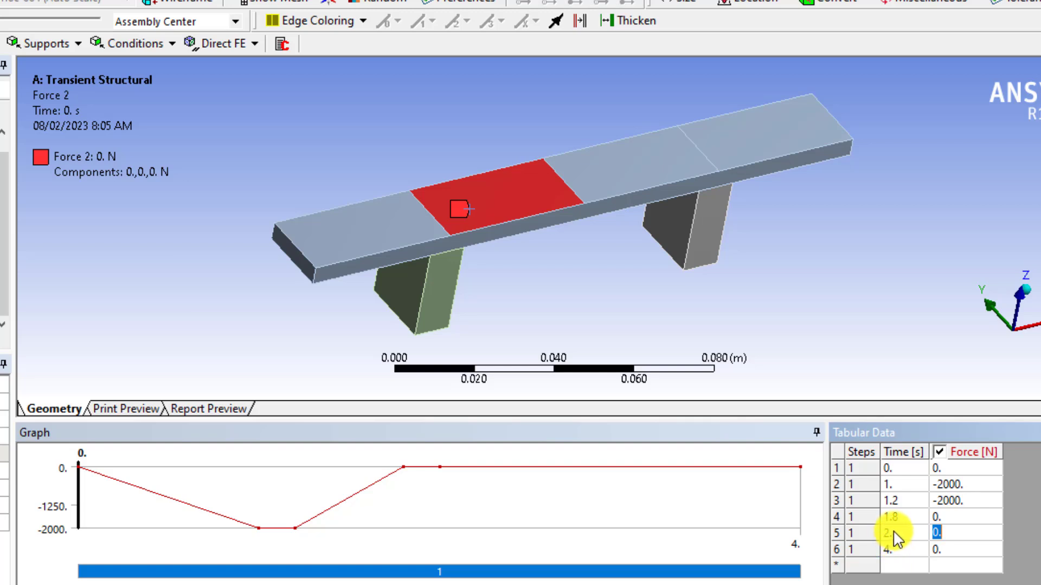
click(952, 480)
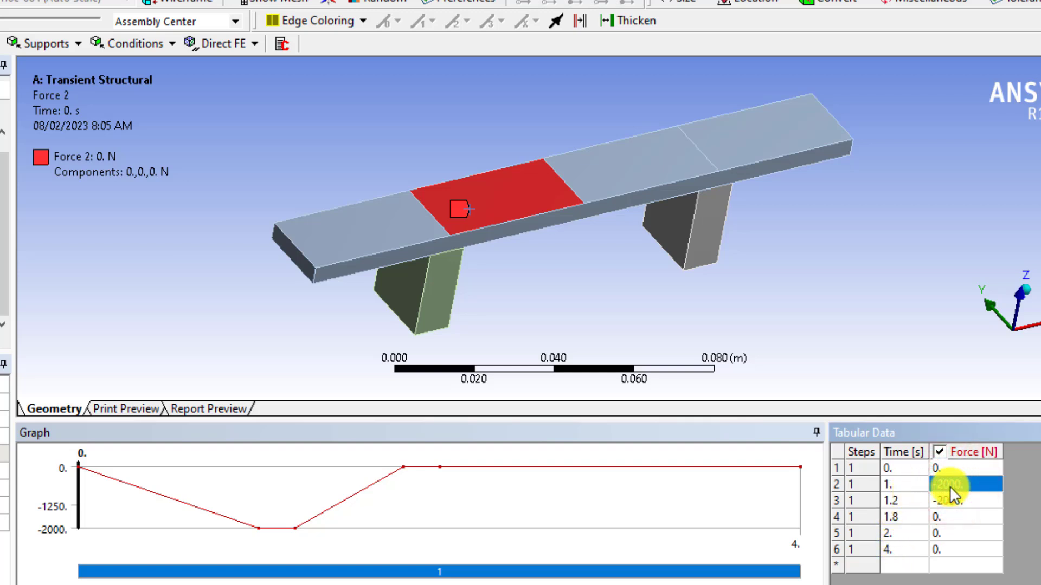
text(0)
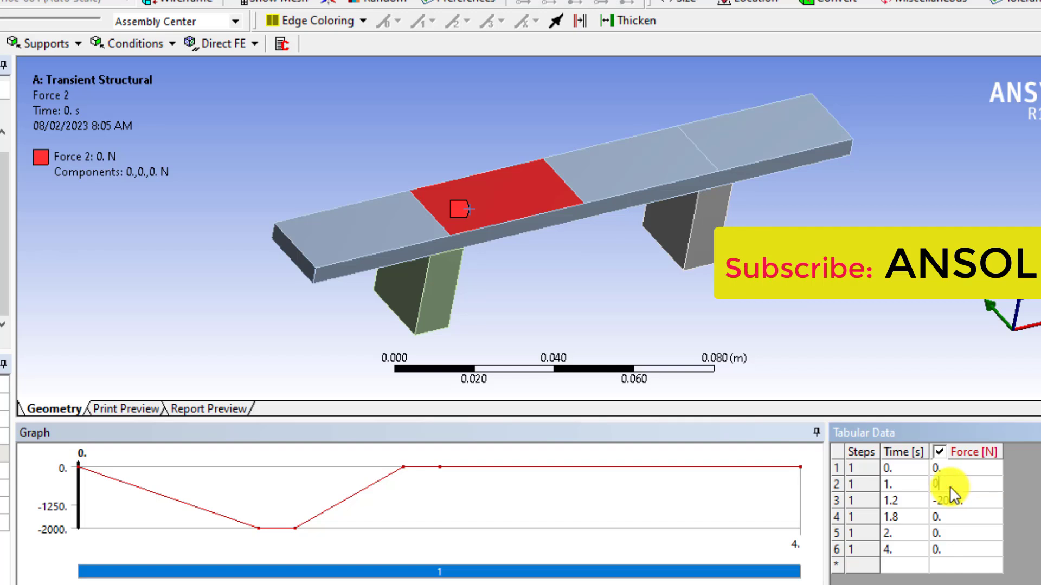
key(Return)
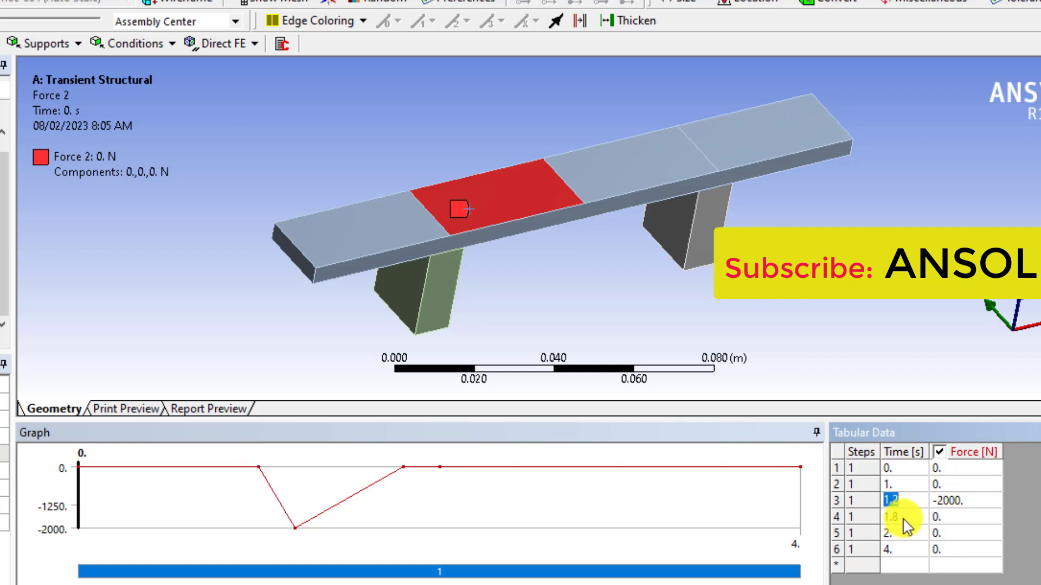
click(948, 518)
text(-2000)
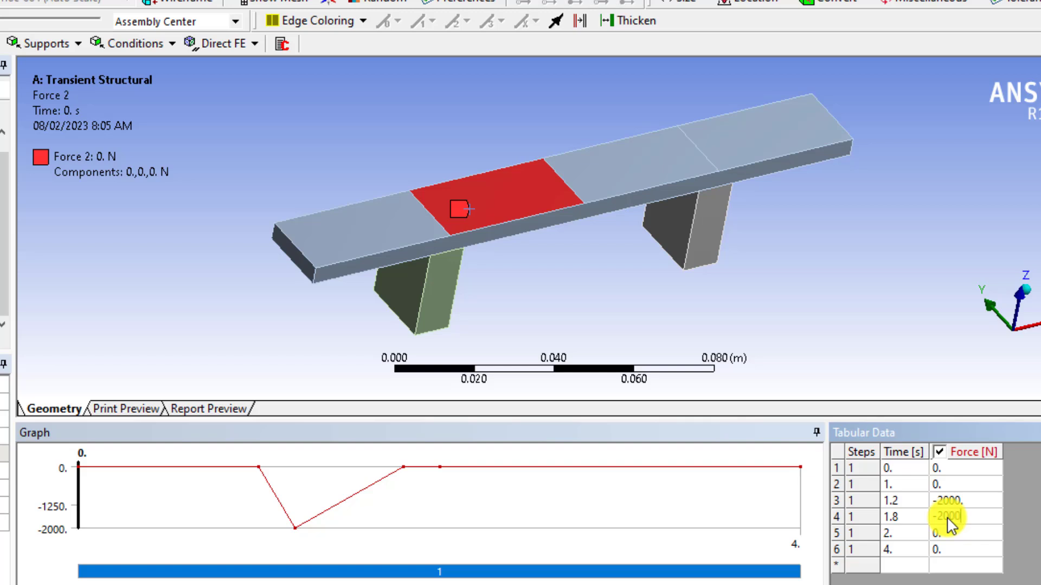
key(Return)
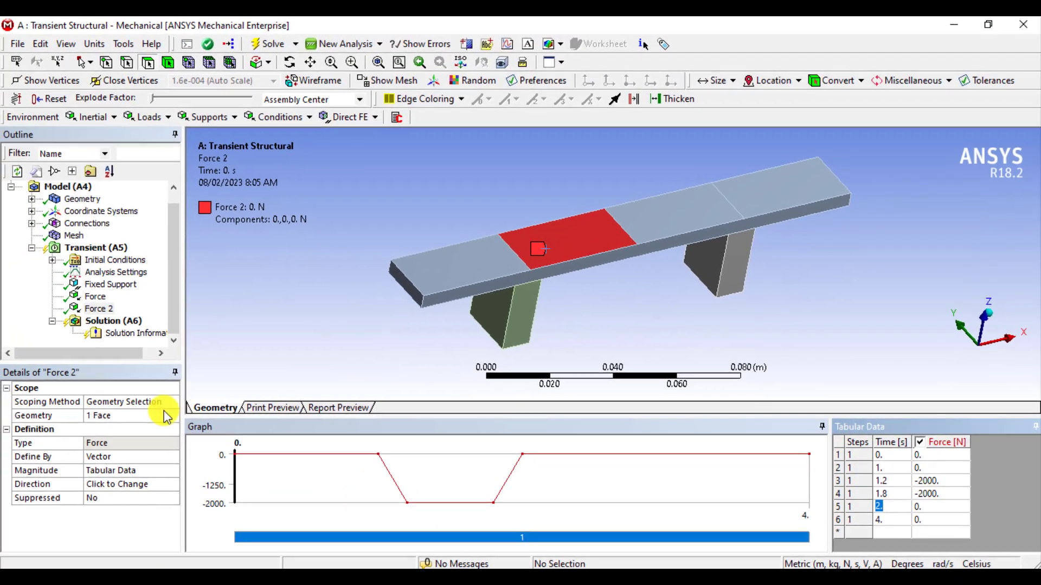
- Duplicate the second force and reassign the copy to the third top face segment of the beam
right_click(98, 309)
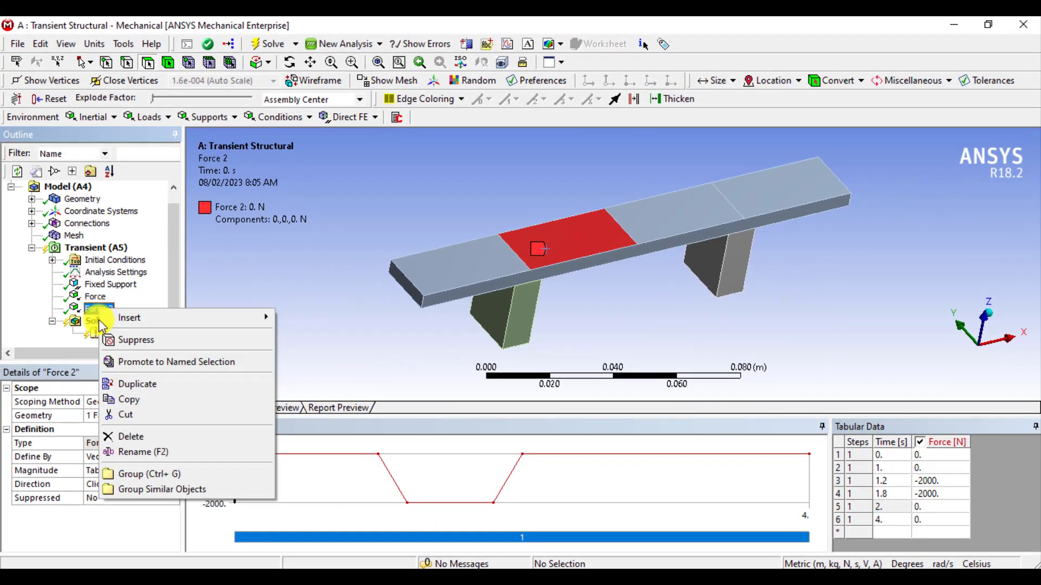
click(128, 384)
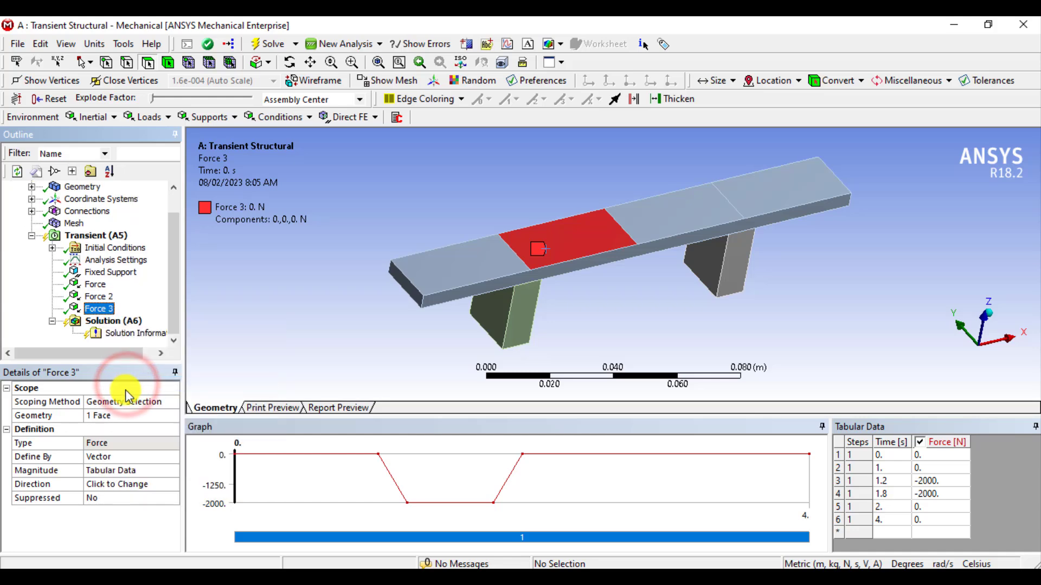
click(100, 313)
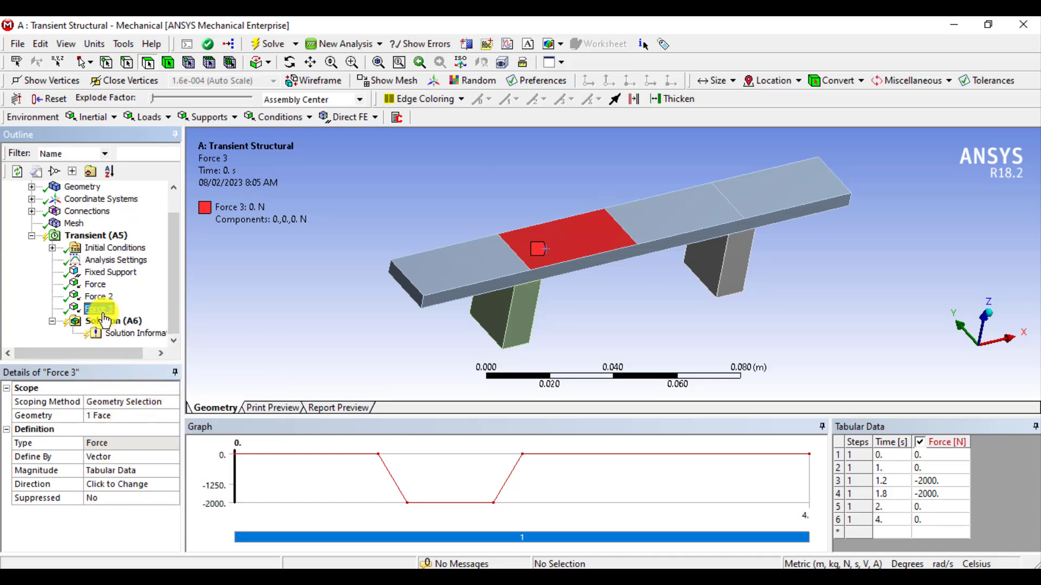
click(653, 222)
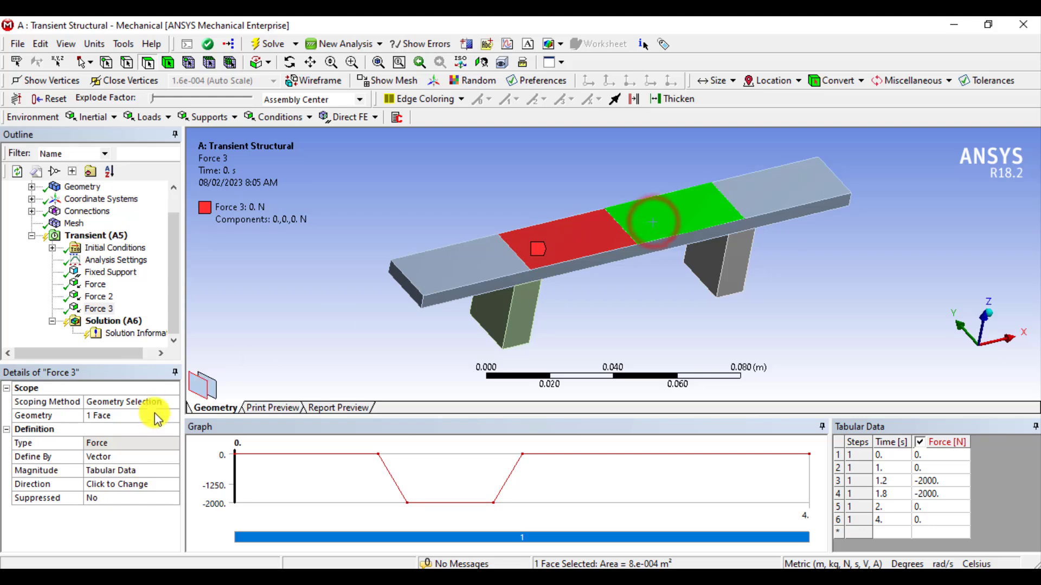
click(108, 415)
click(105, 419)
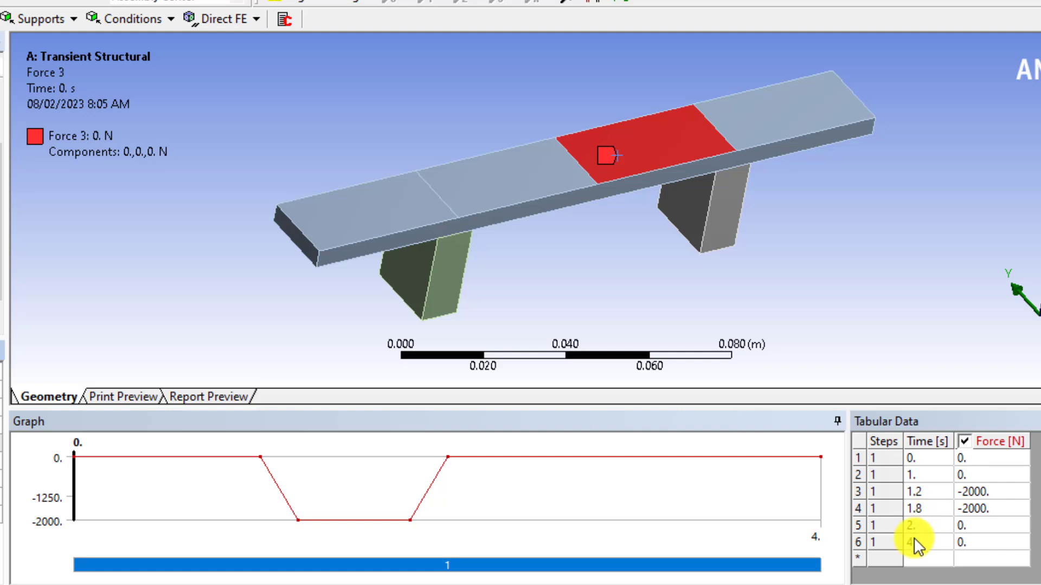
- In the third force's table, add a 3 s time point and change the 2 s and 1.8 s points to 2.8 s and 2.2 s
click(914, 559)
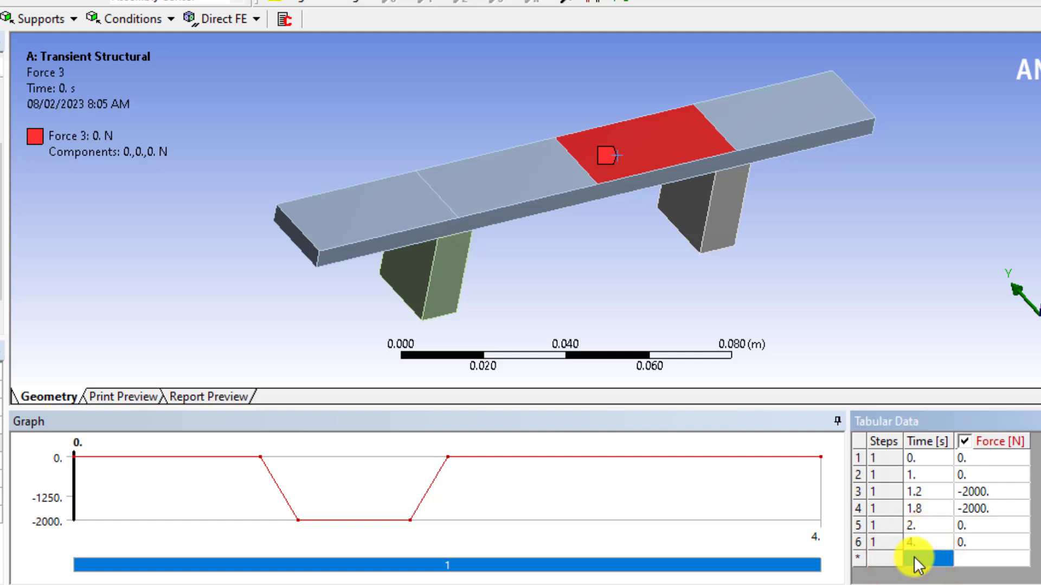
text(3)
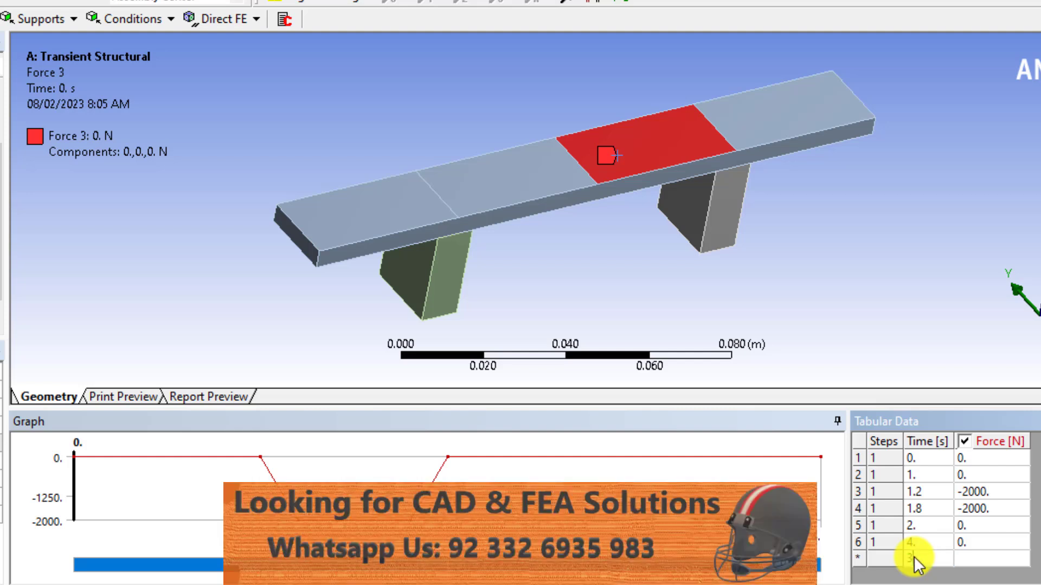
key(Tab)
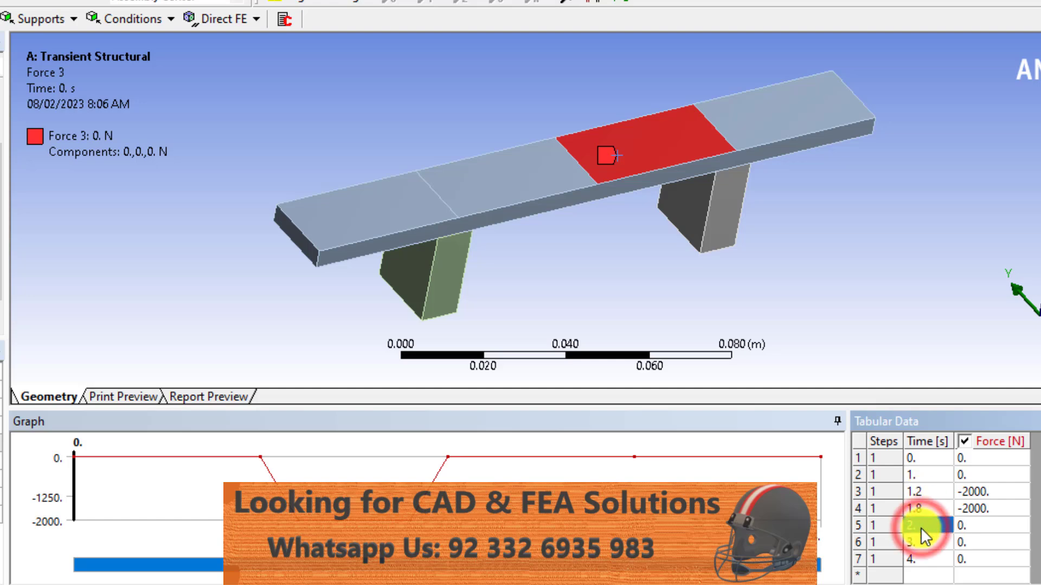
click(921, 527)
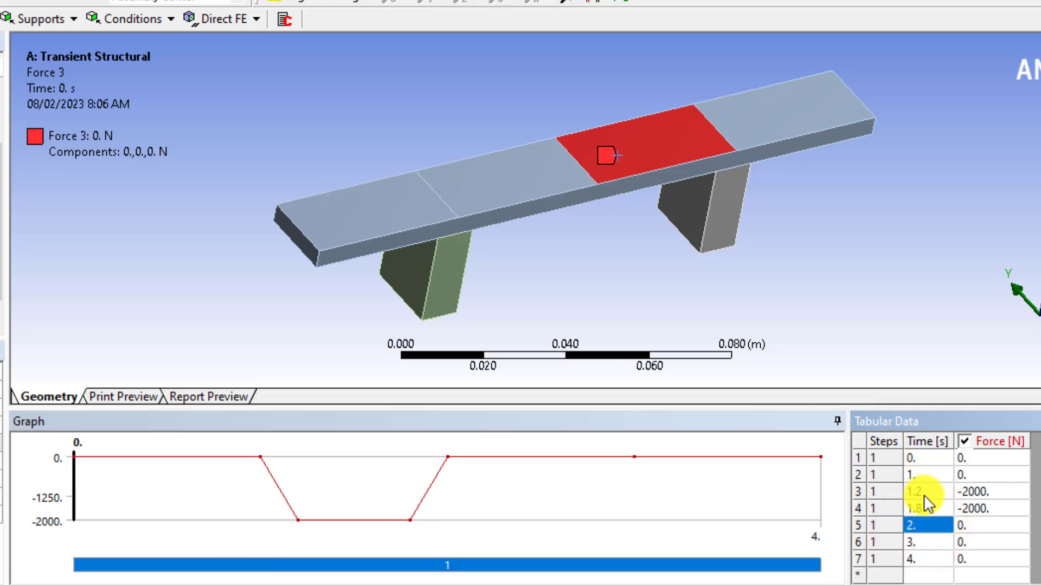
text(2.8)
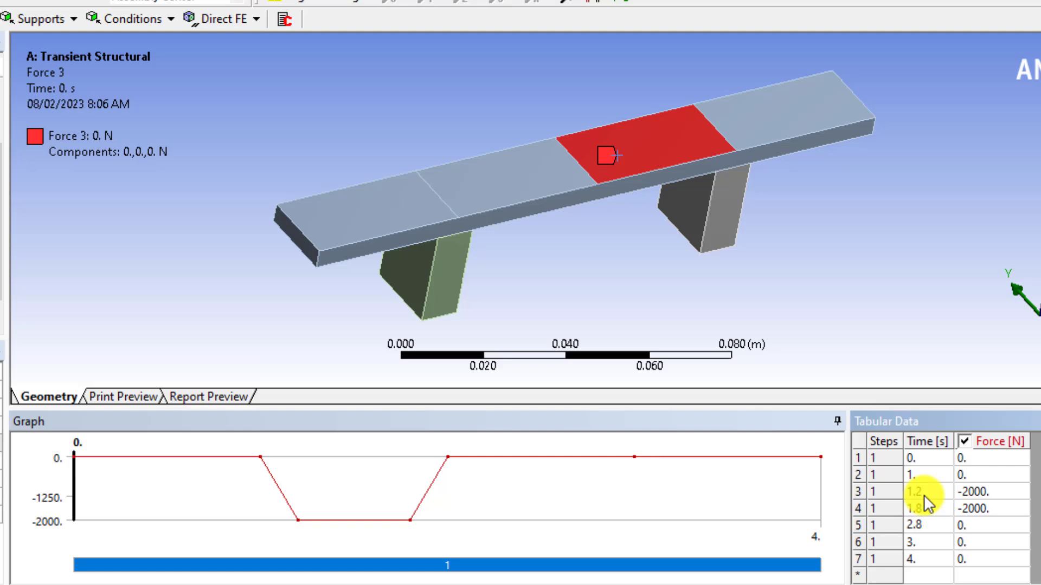
key(Tab)
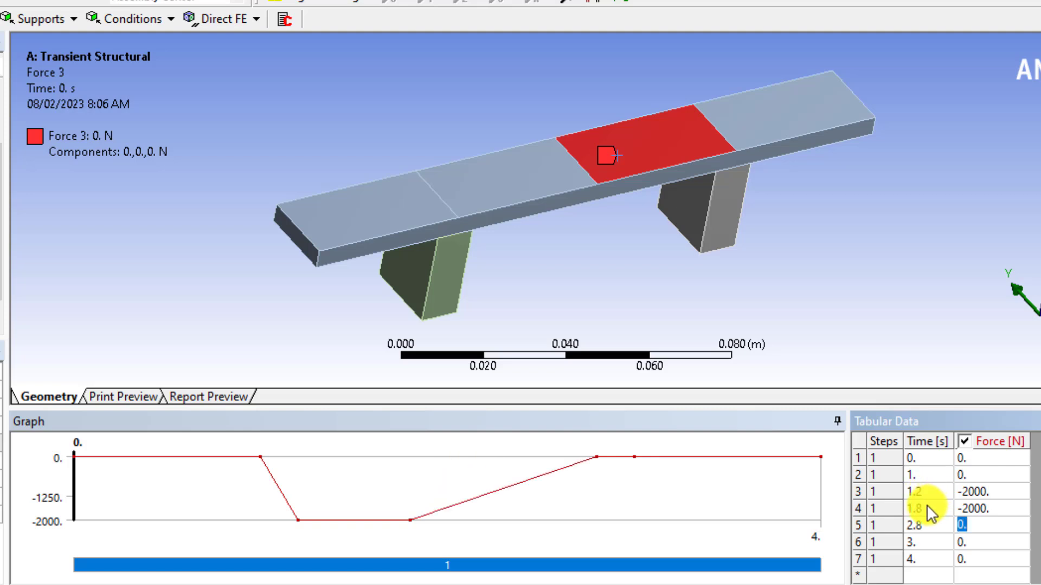
click(916, 509)
text(2.2)
key(Tab)
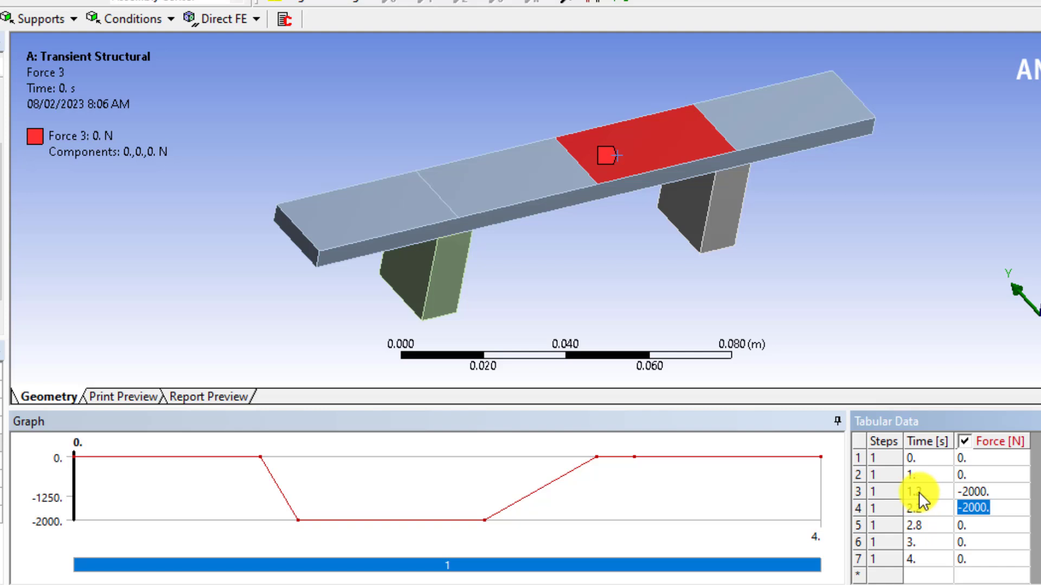
- Change the third force's 1.2 s time point to 2 s and set its force there to 0 N
click(919, 492)
text(2)
key(Tab)
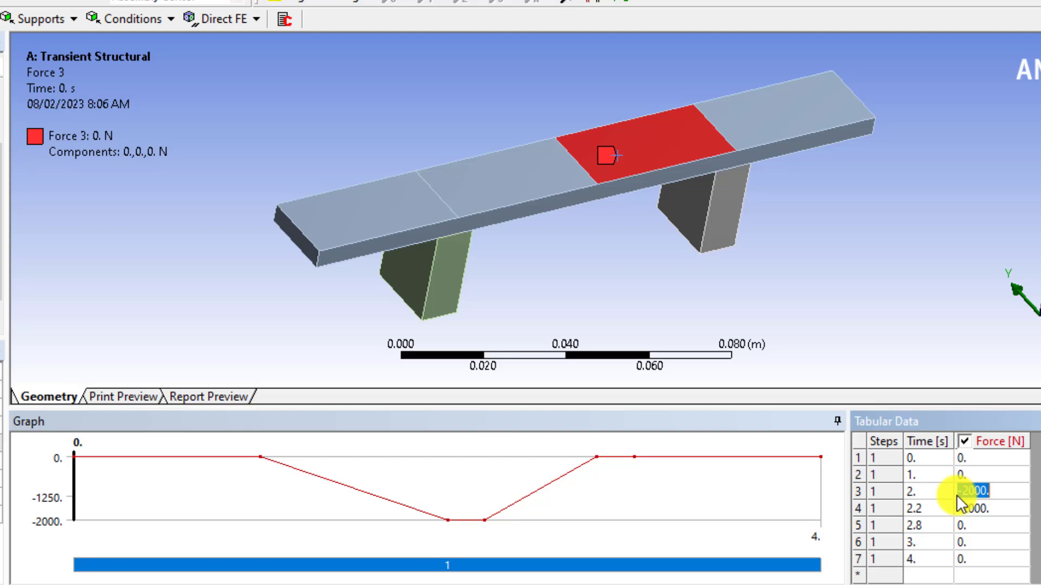
text(0)
key(Tab)
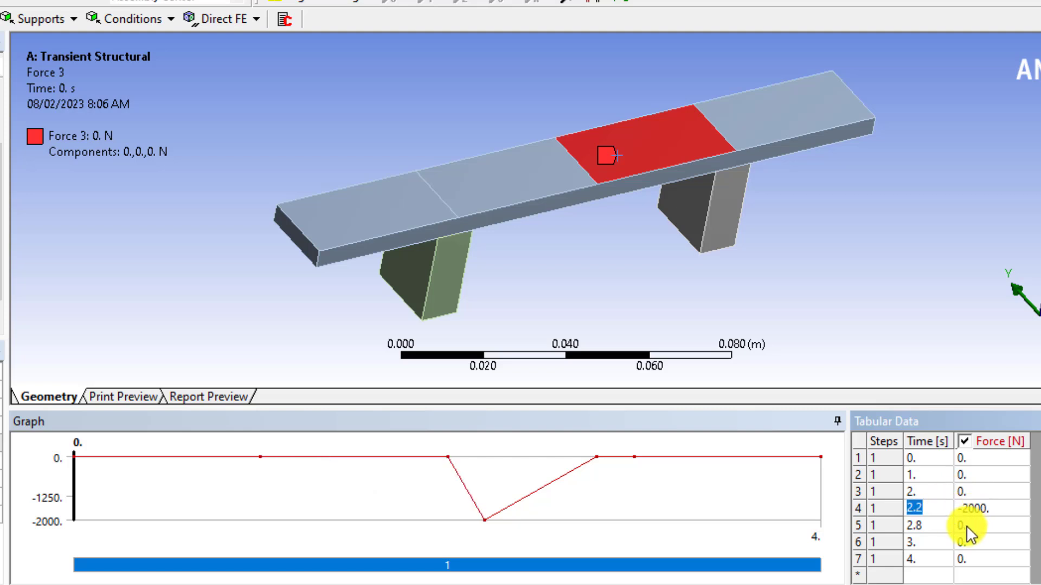
- Set the third force to -2000 N at the 2.8 s time point of its table
click(964, 525)
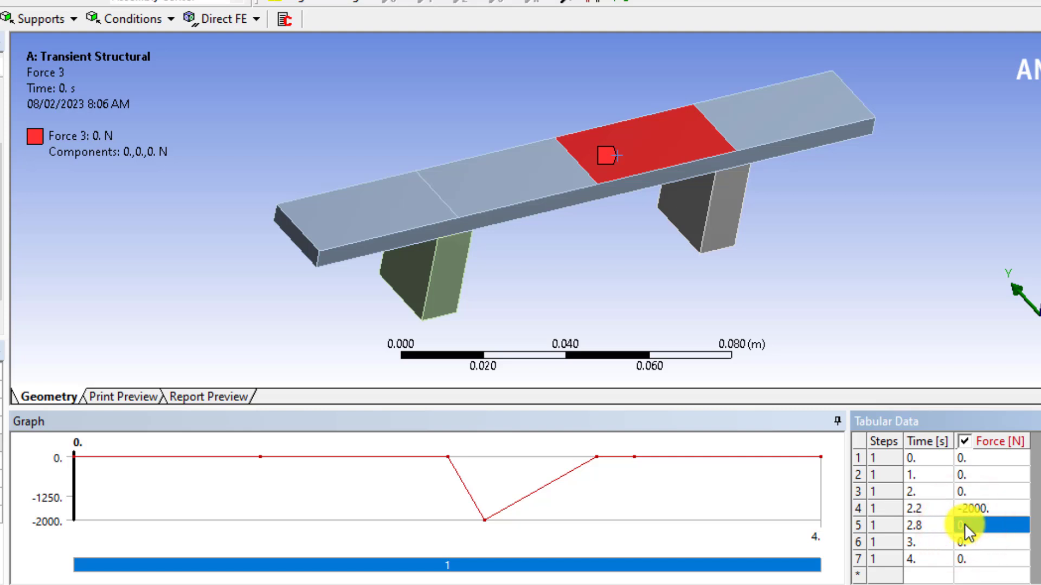
text(-)
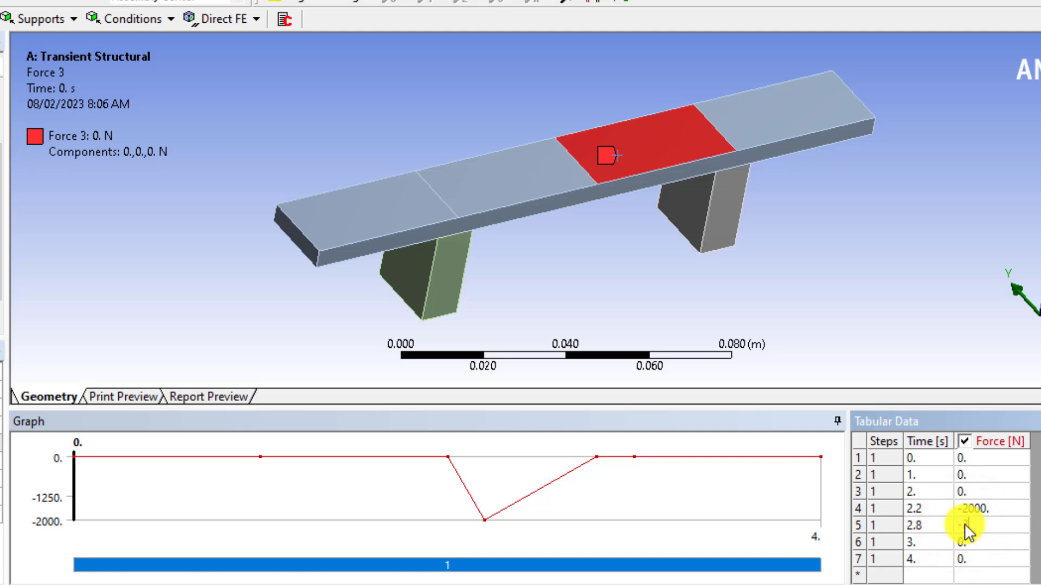
text(2000)
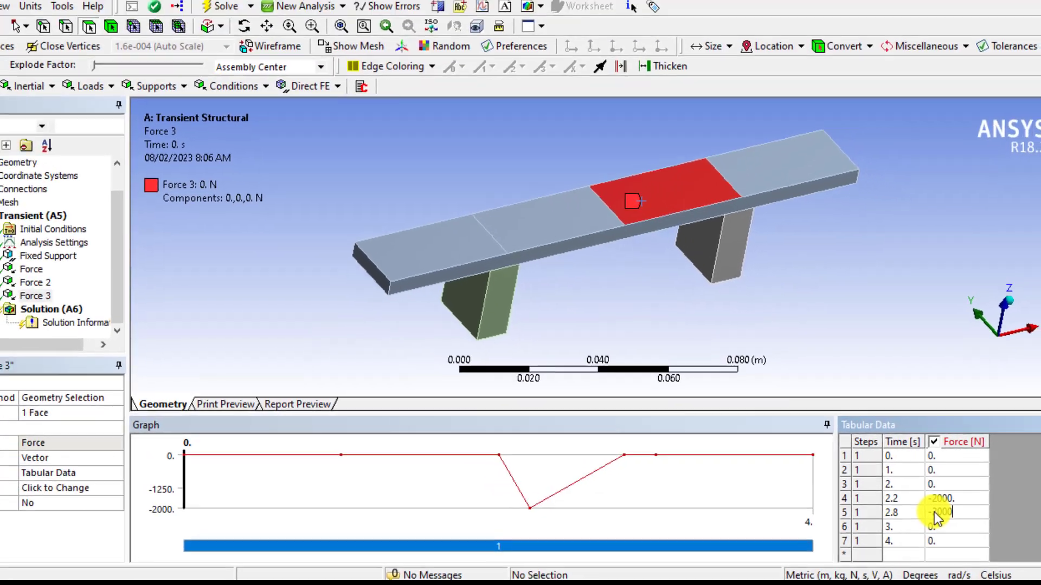
key(Return)
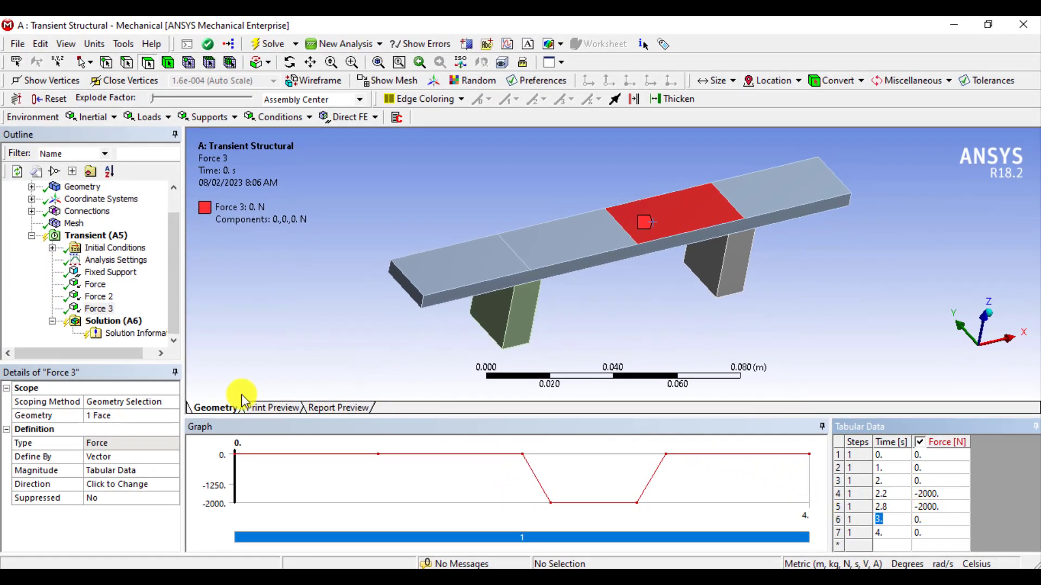
- Duplicate the third force and reassign the copy to the fourth top face segment of the beam
right_click(87, 310)
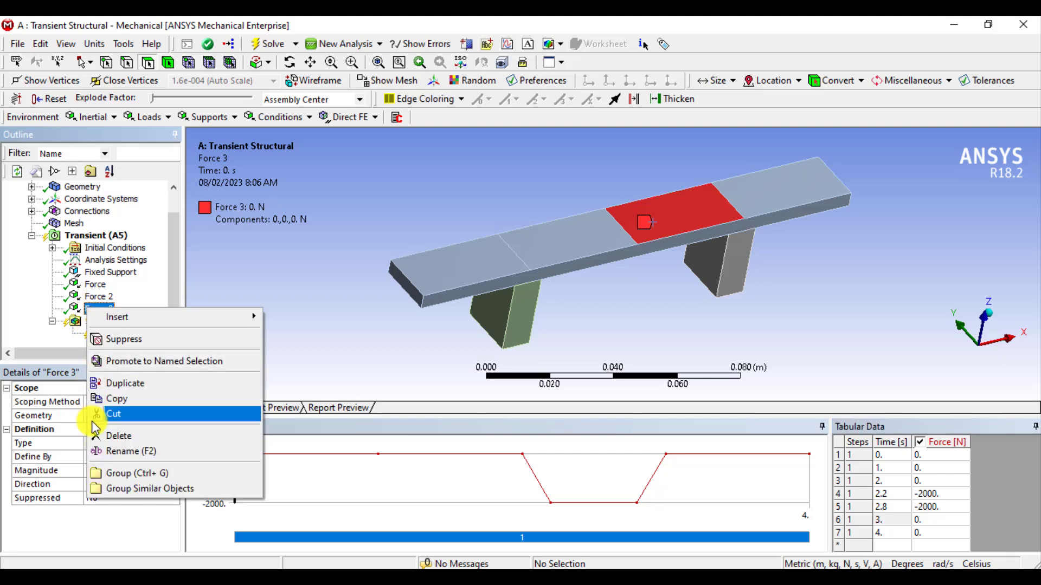
click(115, 384)
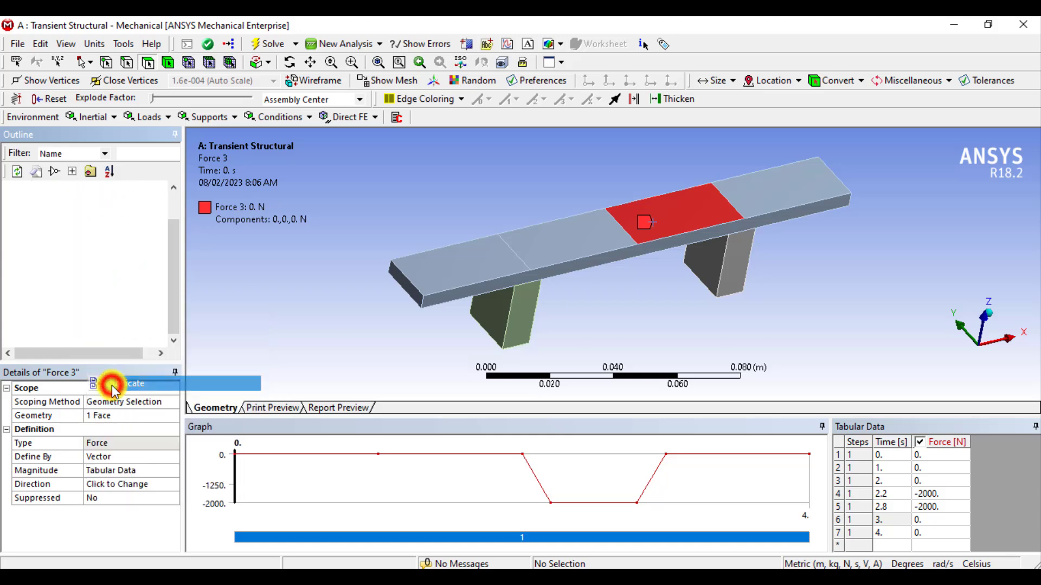
click(108, 417)
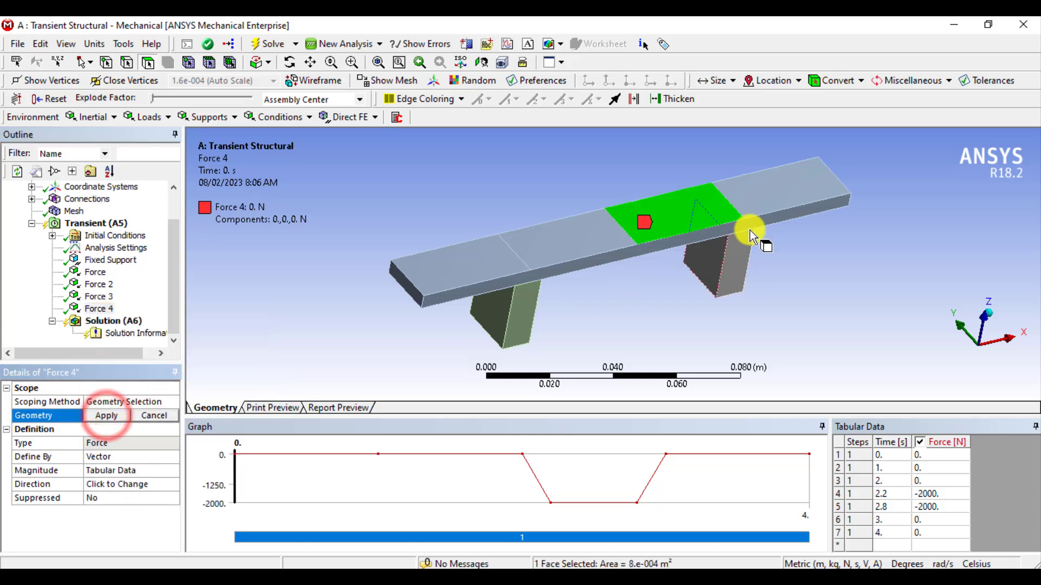
click(791, 195)
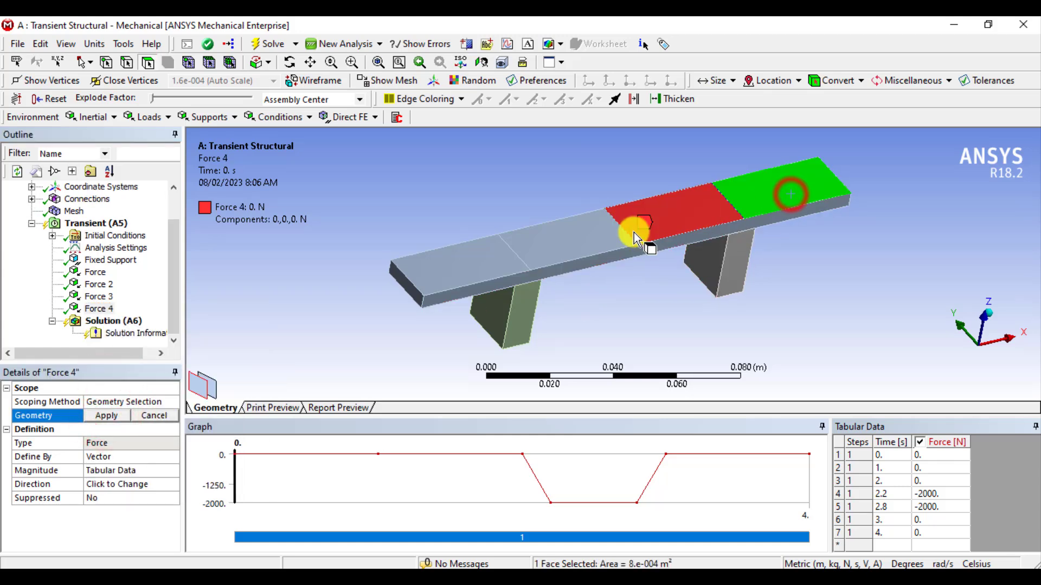
click(111, 416)
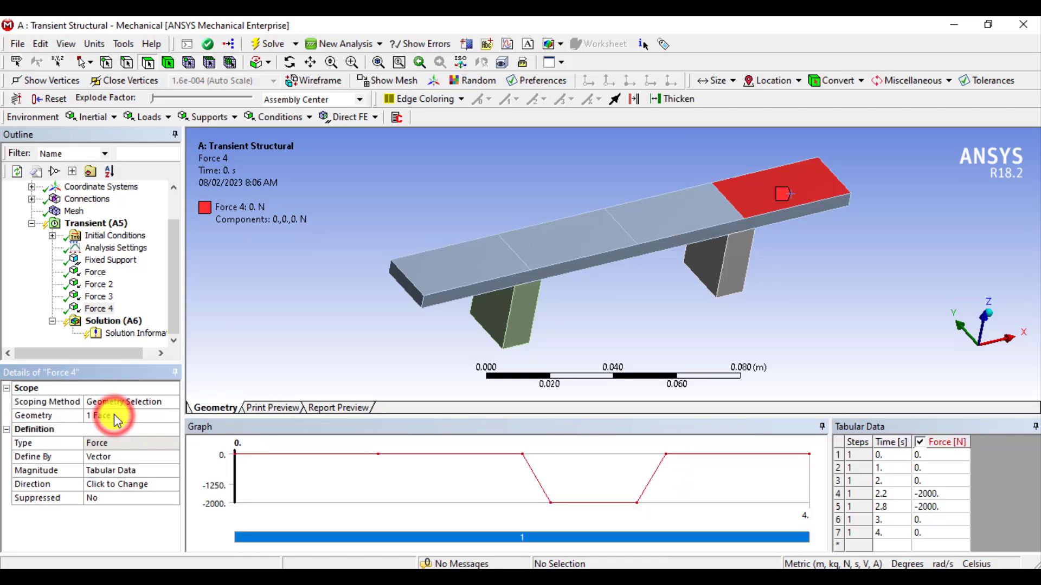
- In the fourth force's table, change the 3 s time point to 3.8 s and the 2.8 s point to 3.2 s
click(100, 309)
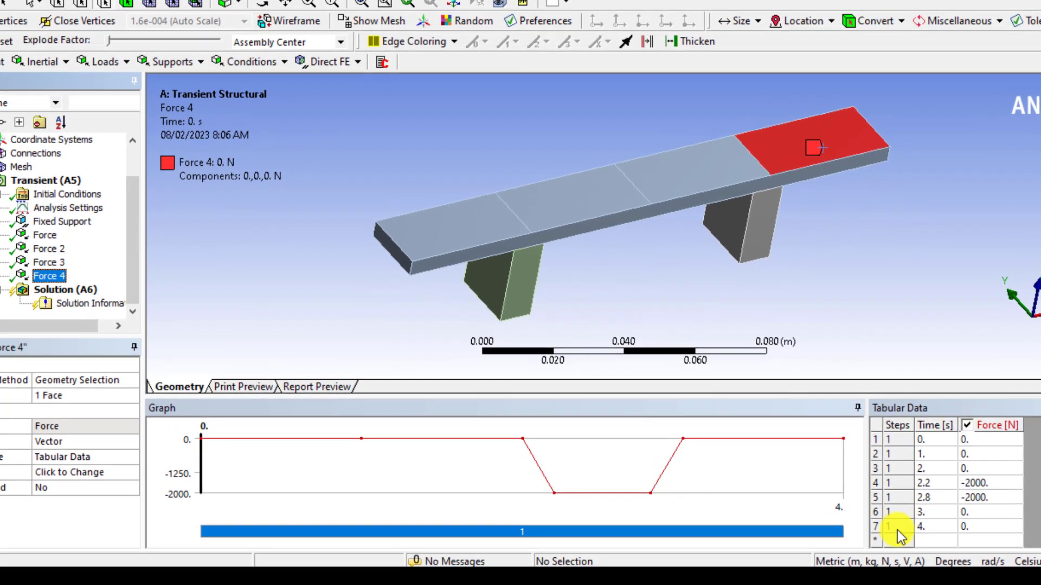
click(938, 513)
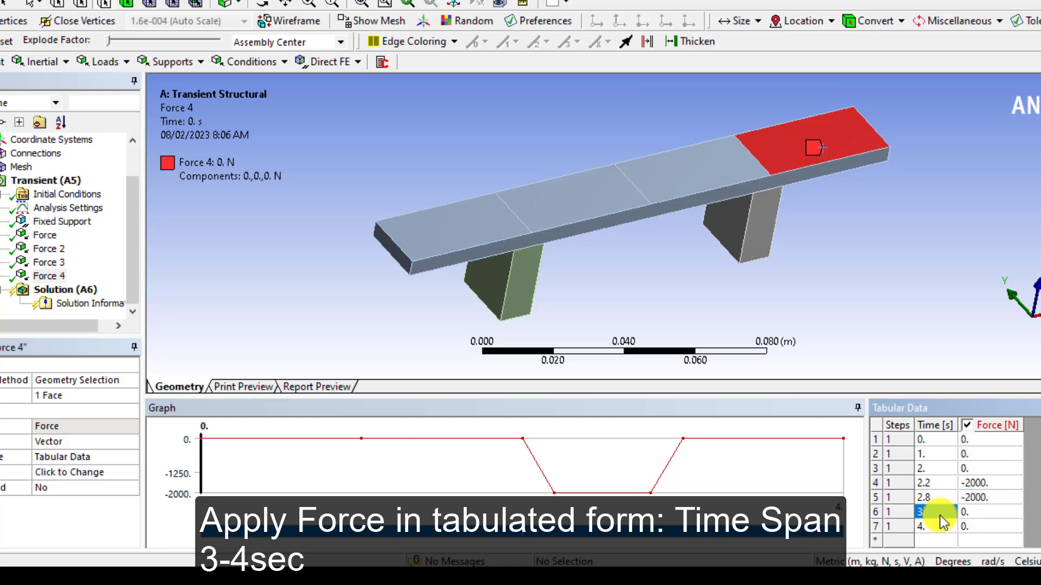
click(939, 515)
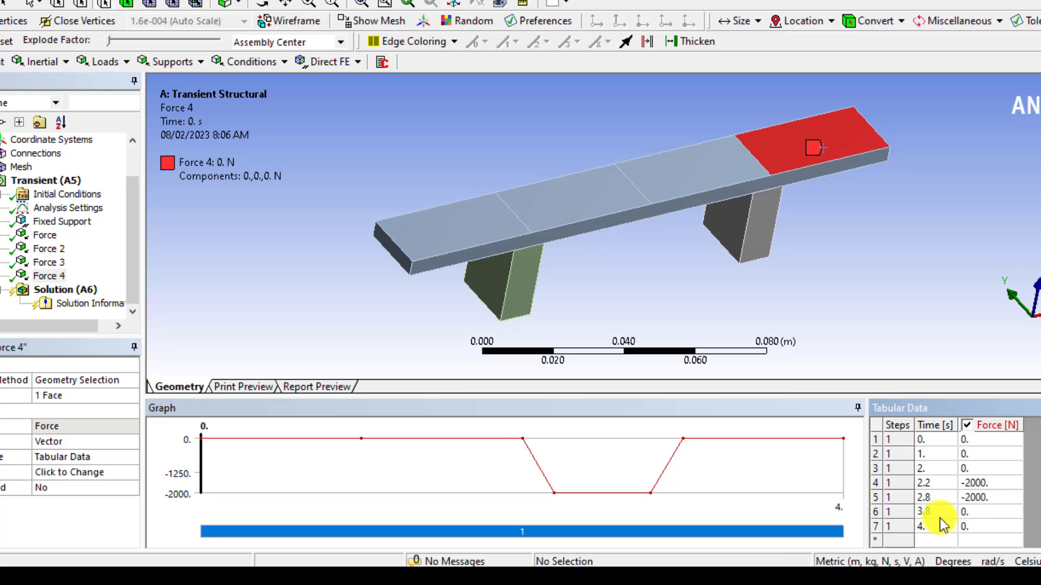
key(Tab)
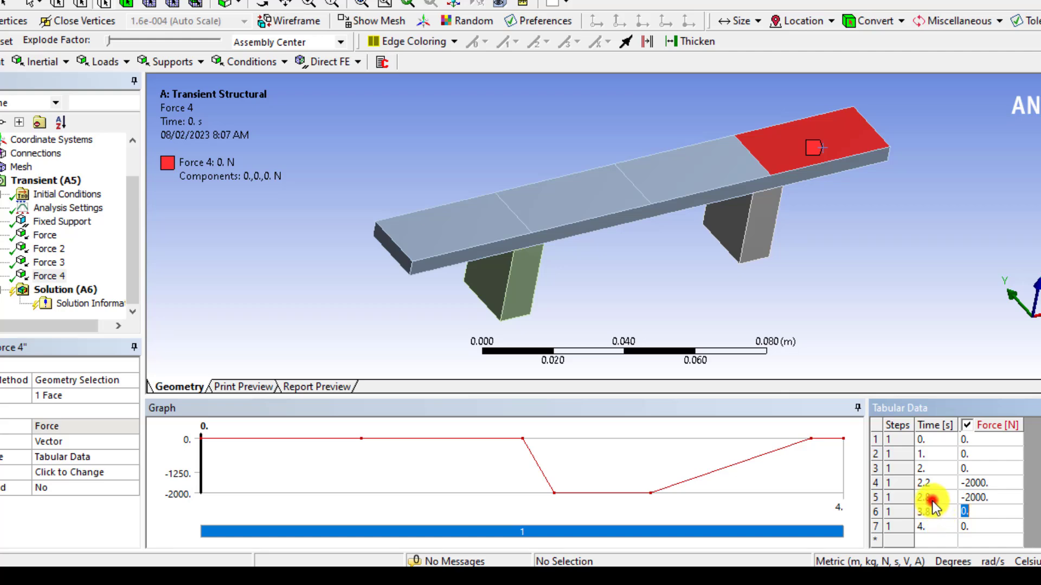
click(932, 496)
key(Tab)
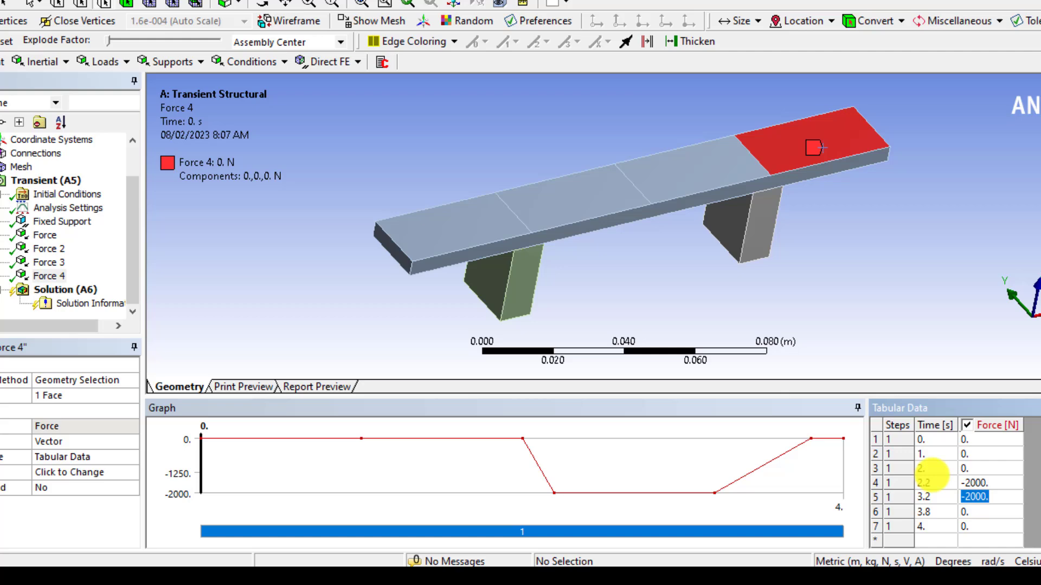
- Change the fourth force's 2.2 s time point to 3 s and set its force there to 0 N
click(933, 483)
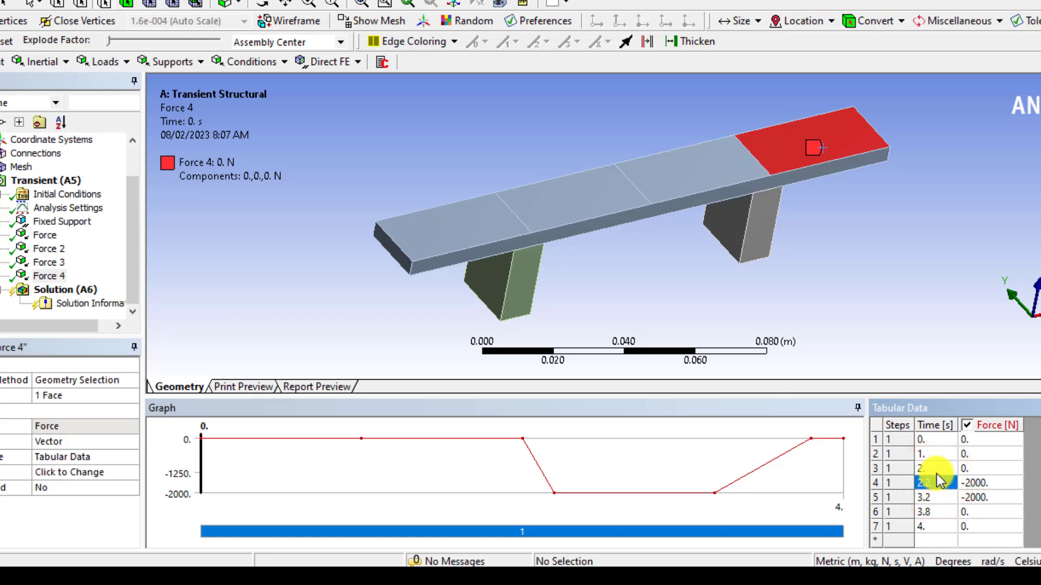
text(3)
key(Tab)
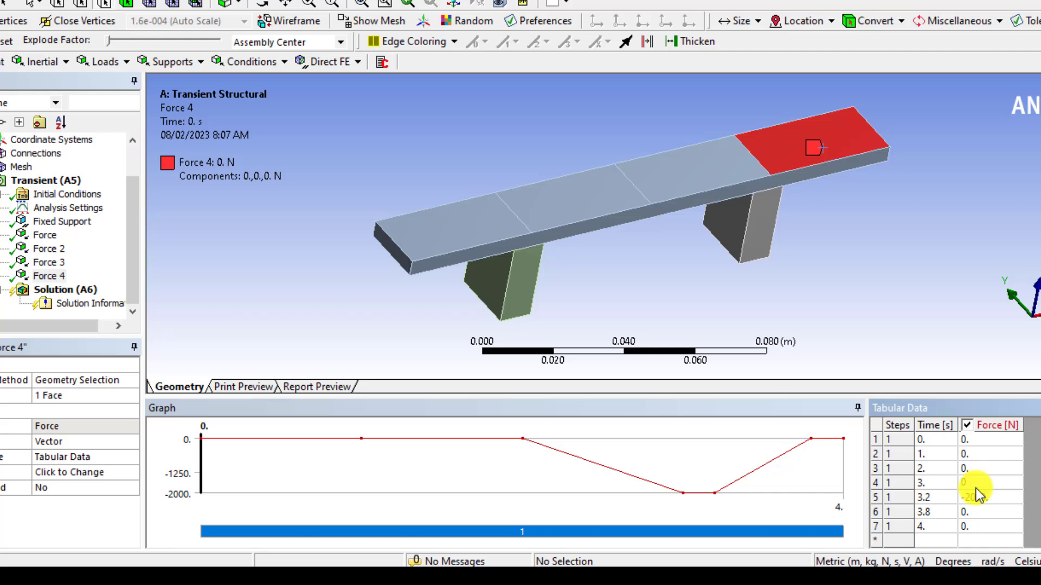
text(0)
key(Return)
- Set the fourth force to -2000 N at the 3.8 s time point of its table
click(974, 497)
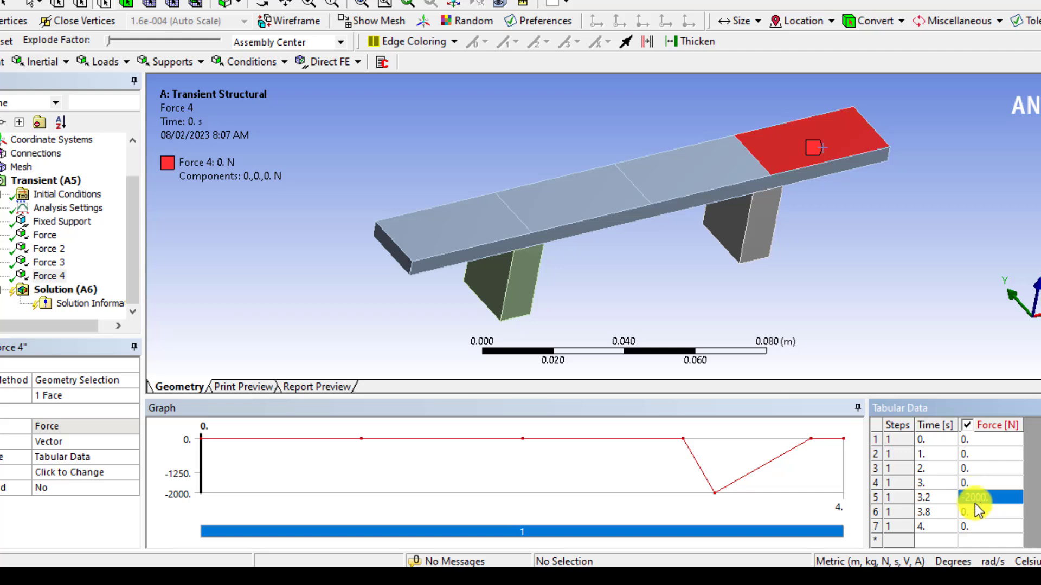
click(971, 513)
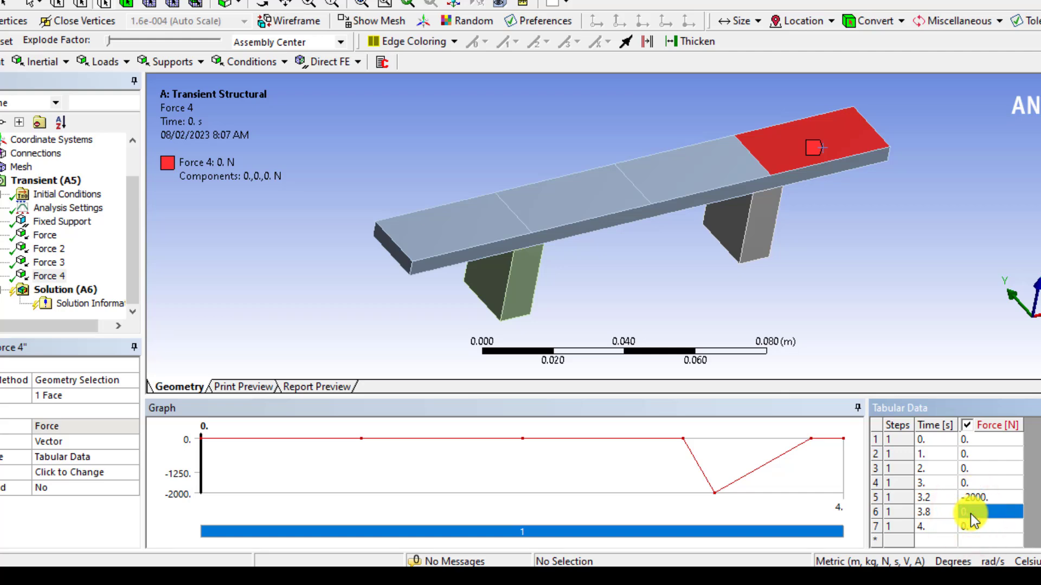
text(-2000)
key(Tab)
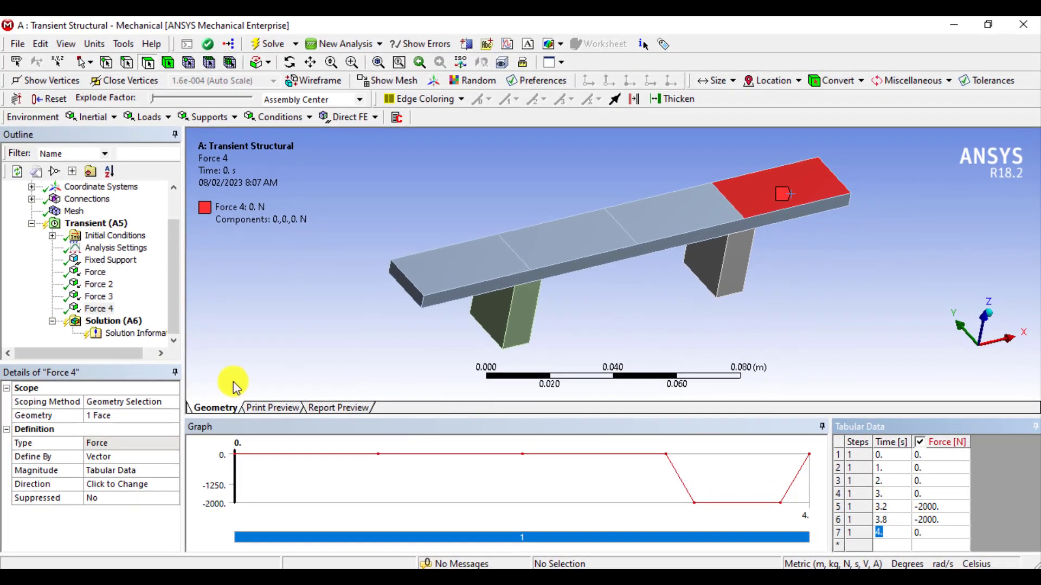
- Review the loaded face, graph and time table of each of the four forces in turn
click(88, 308)
click(93, 272)
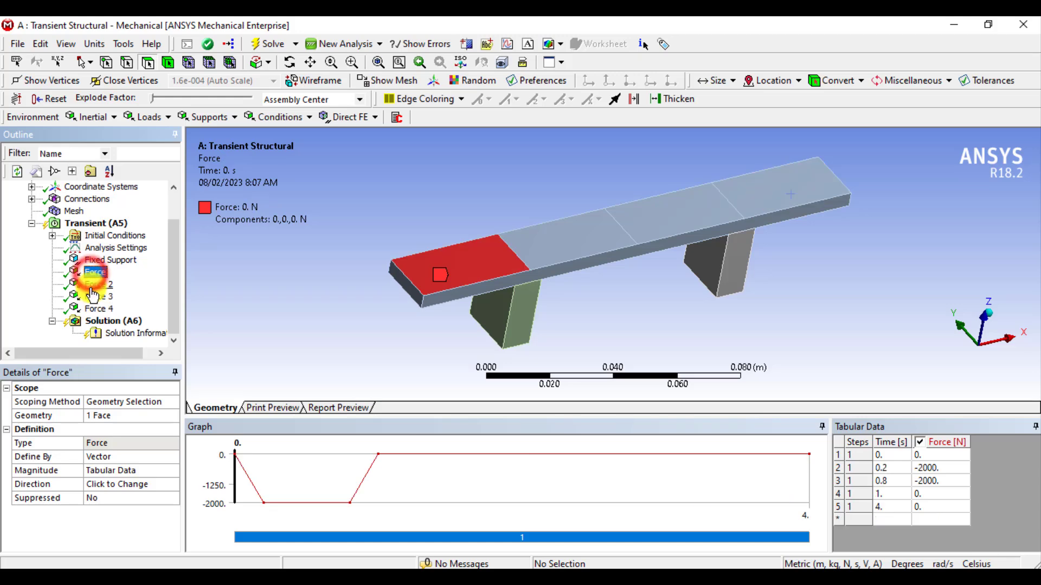
click(94, 285)
click(93, 297)
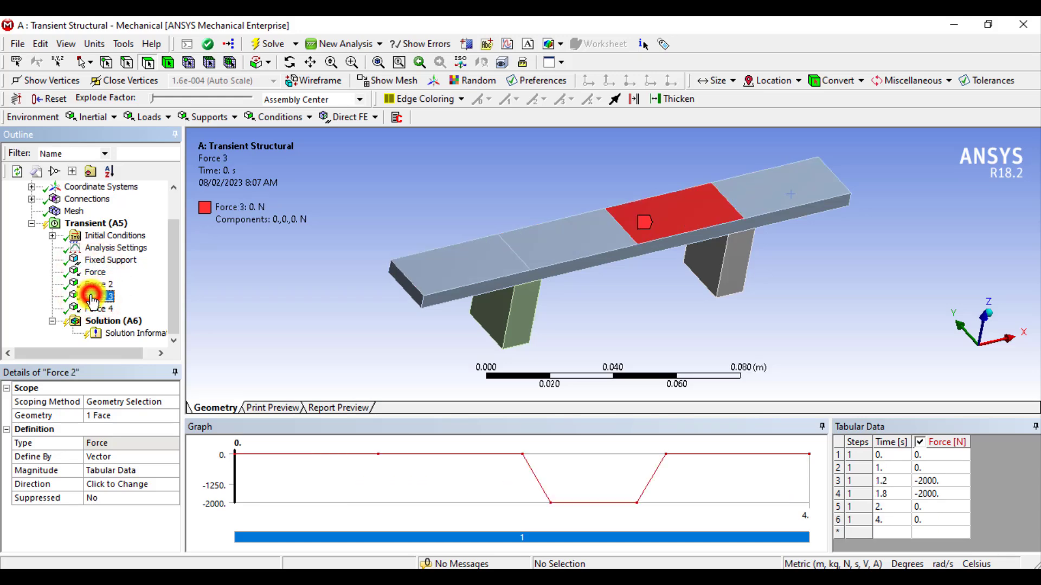
click(92, 309)
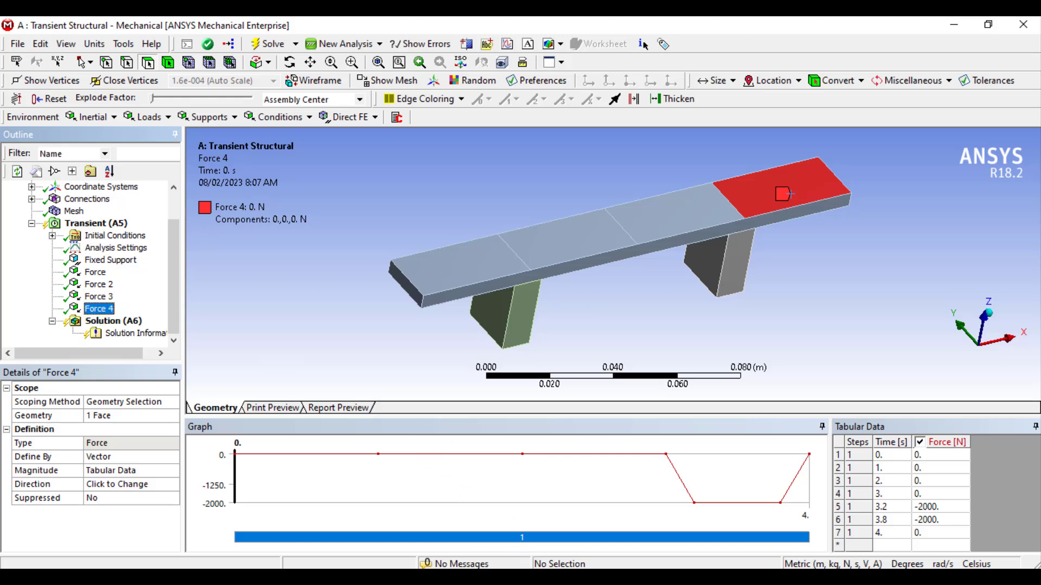
- Solve the transient structural analysis with the four sequential forces applied
click(1006, 513)
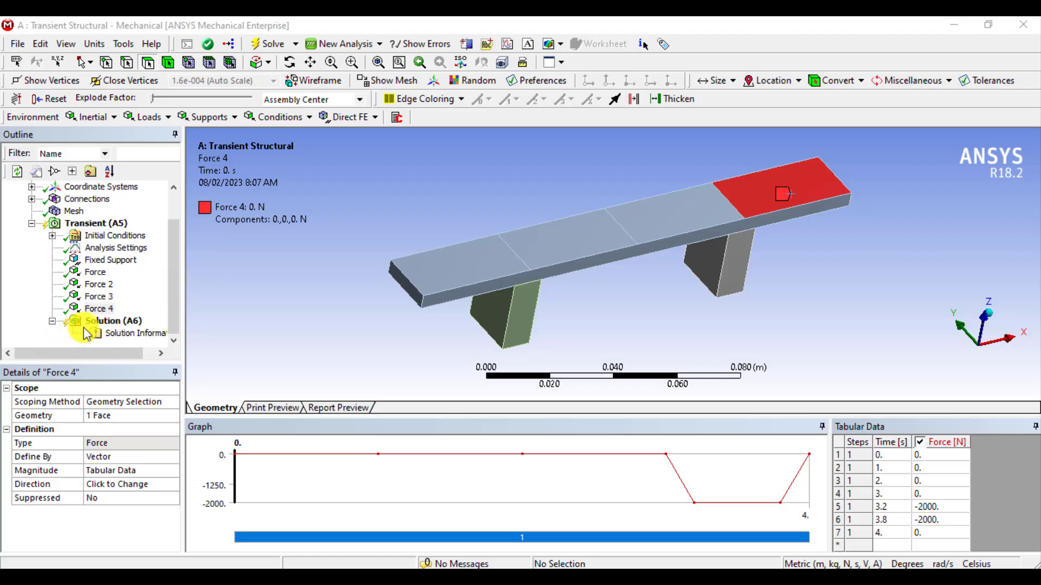
click(102, 324)
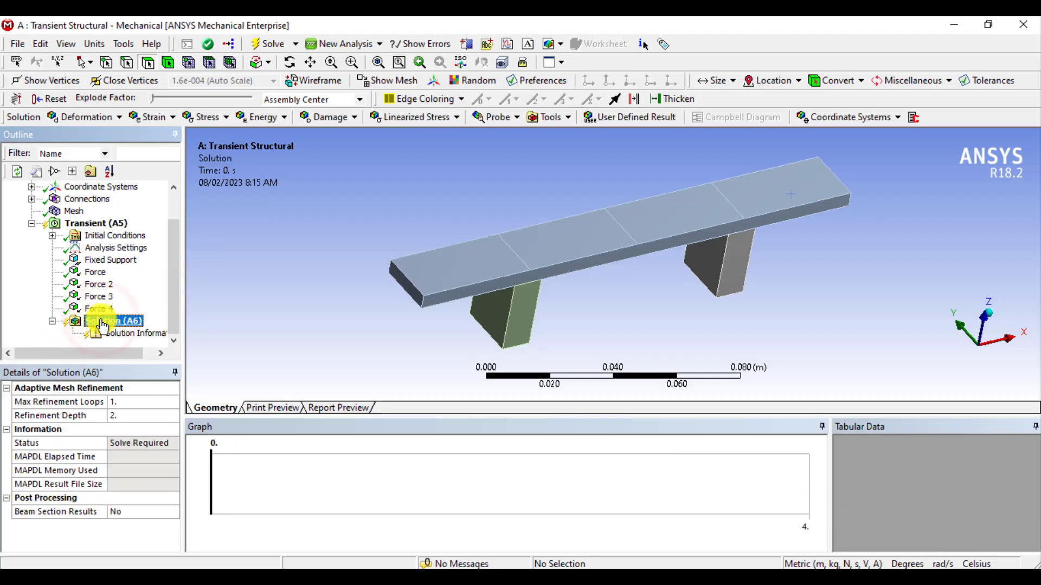
click(267, 48)
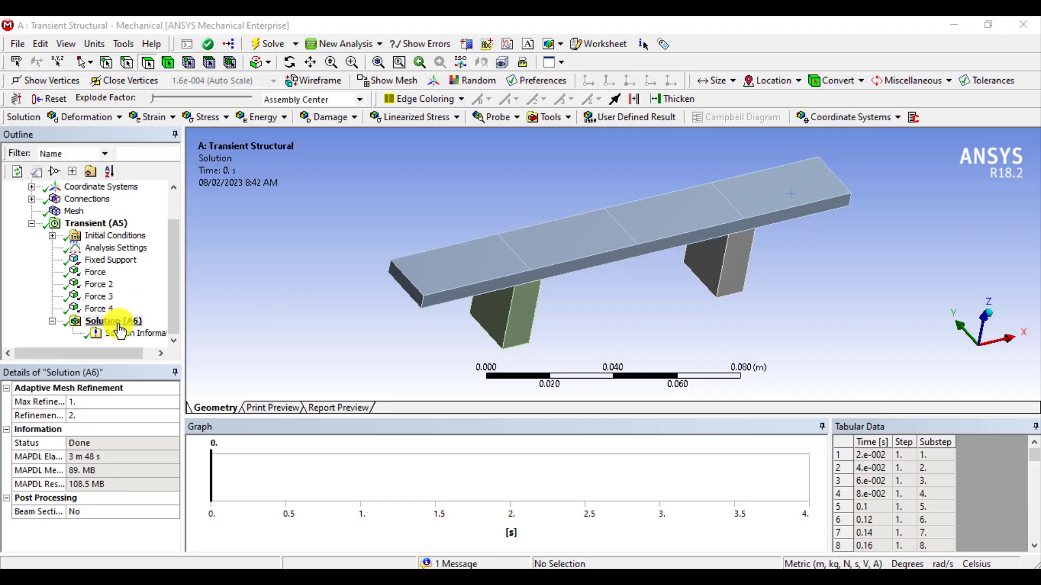
- Add Total Deformation and Equivalent (von-Mises) Stress results to the solution and evaluate them
click(117, 324)
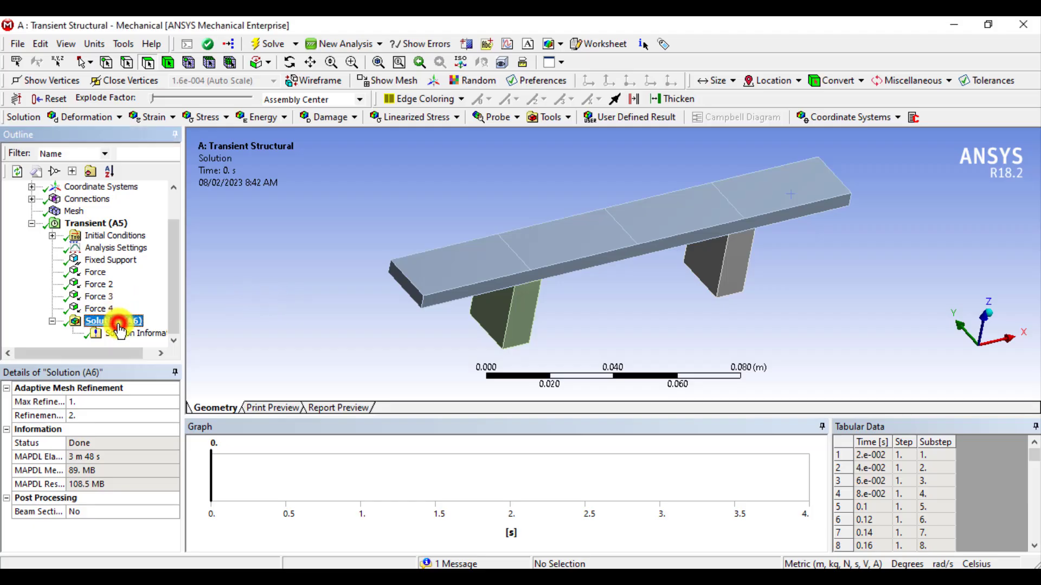
click(119, 118)
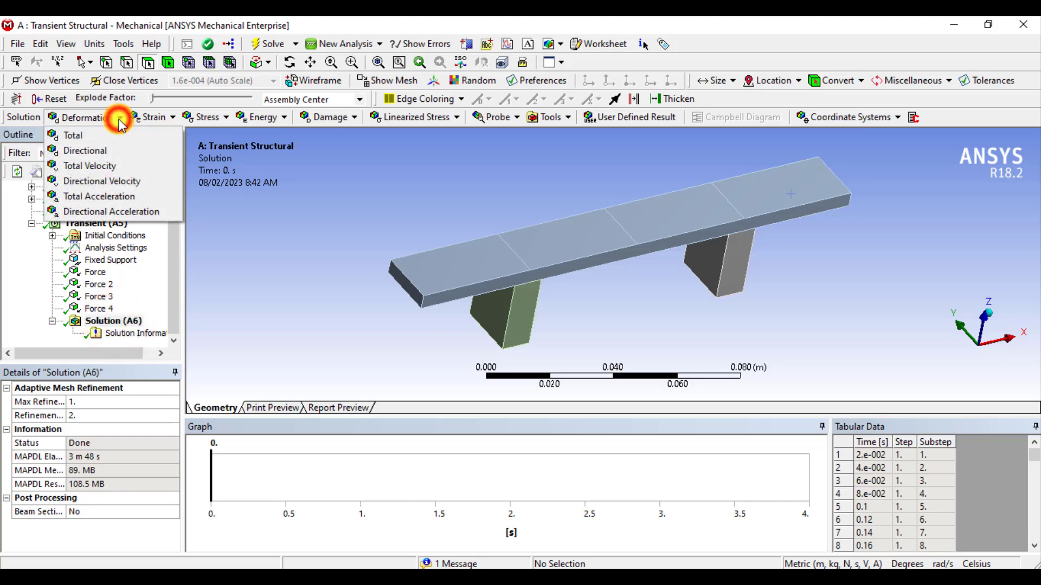
click(89, 139)
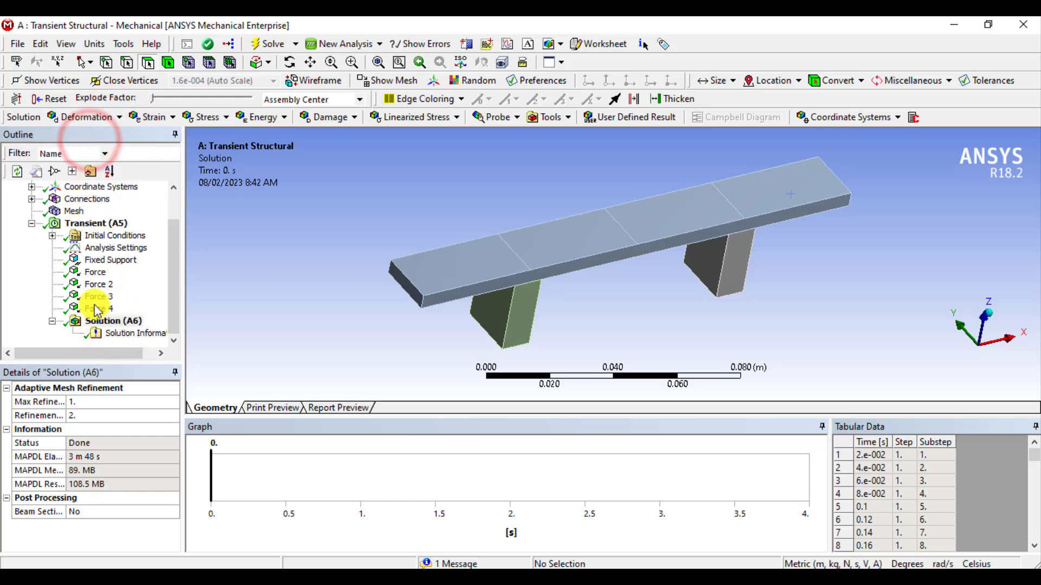
click(120, 311)
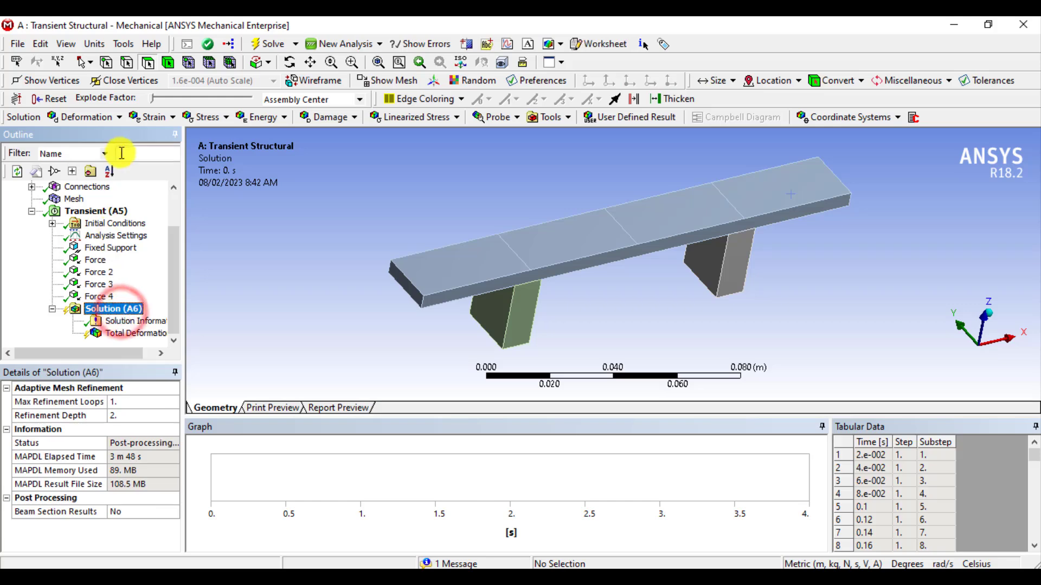
click(223, 124)
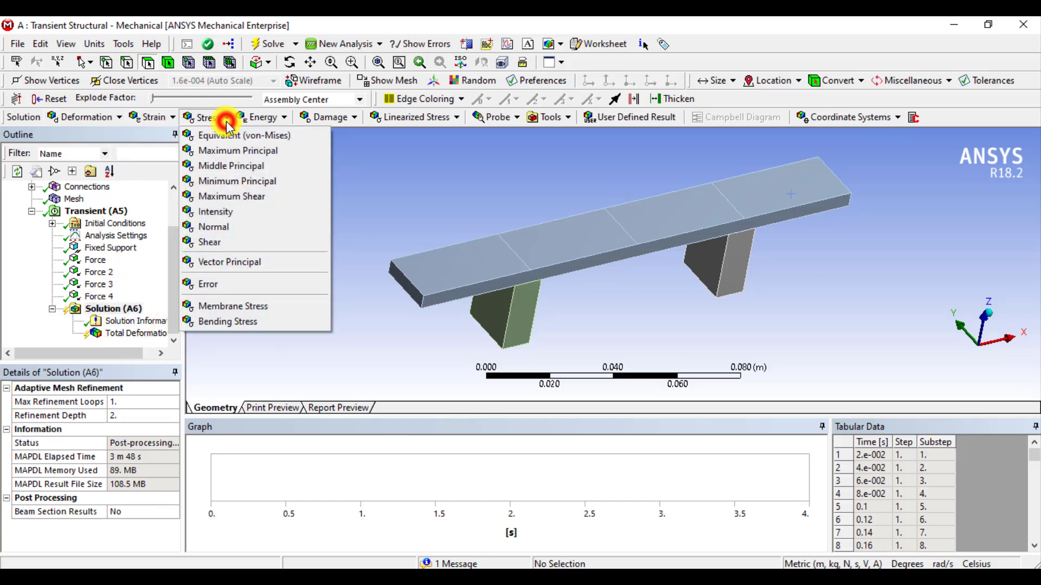
click(228, 134)
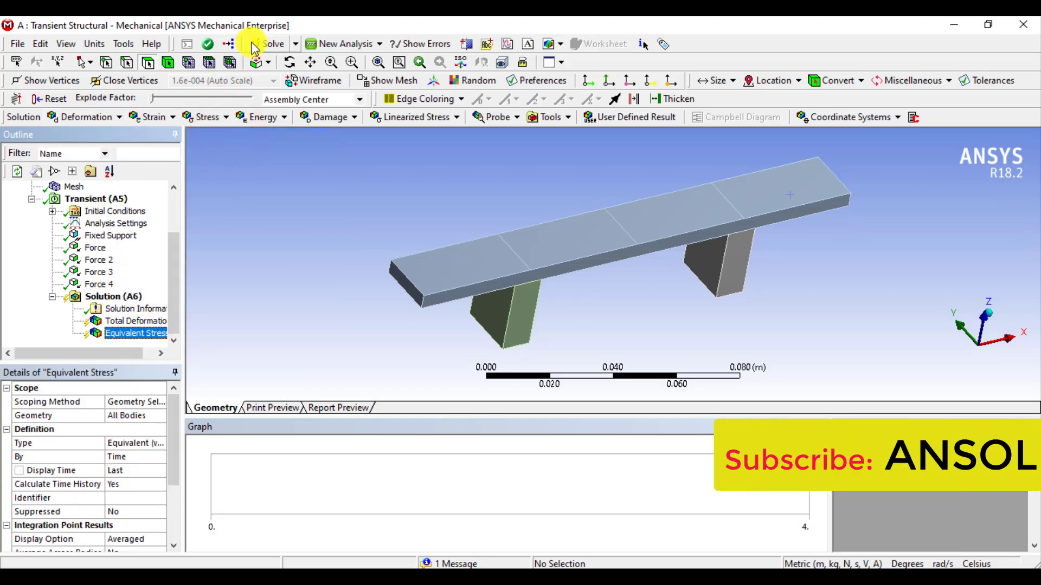
click(268, 43)
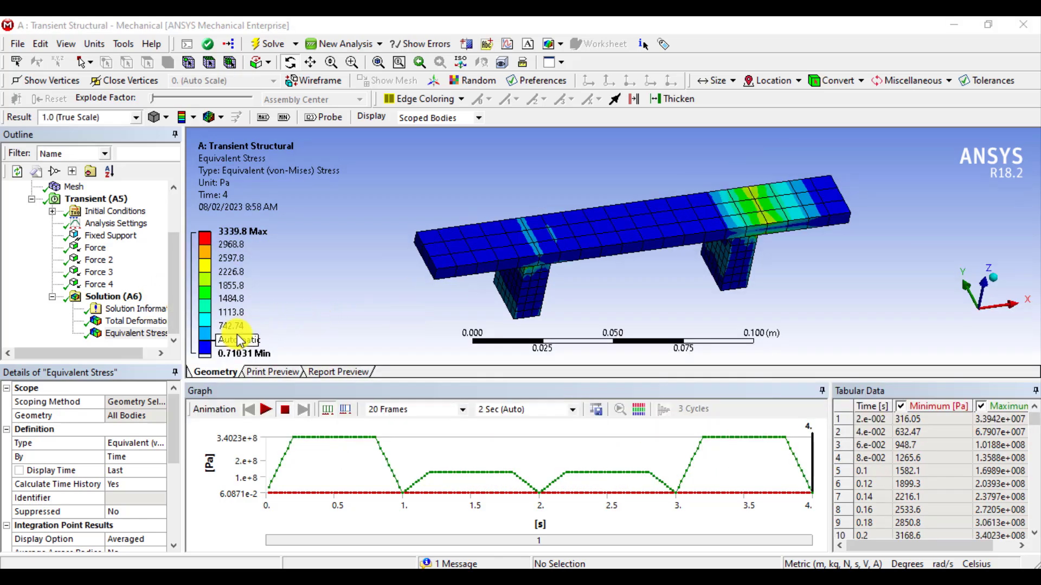
- Display the total deformation result and set its deformation scale factor to 50
click(144, 321)
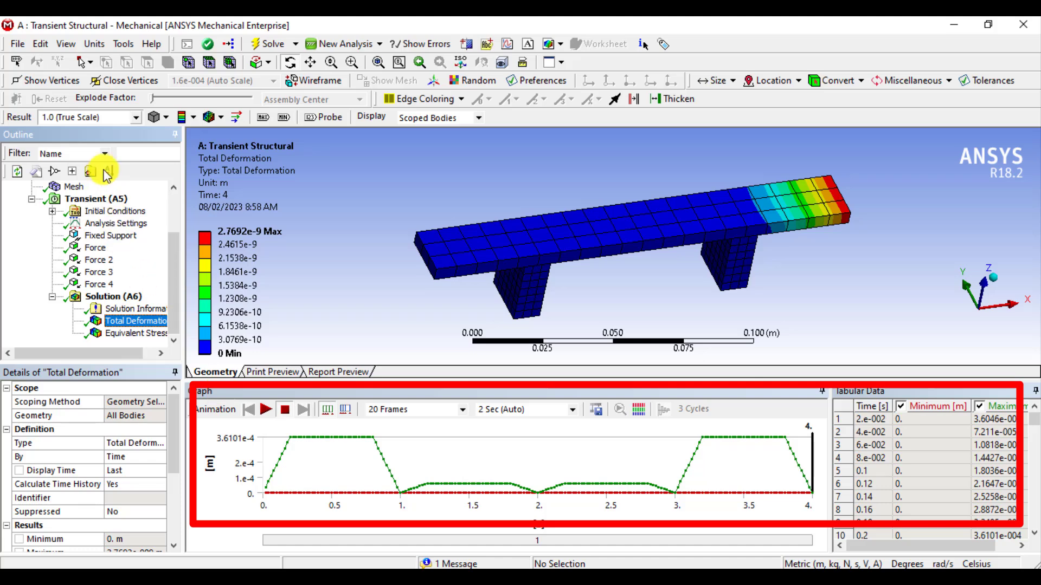
click(101, 119)
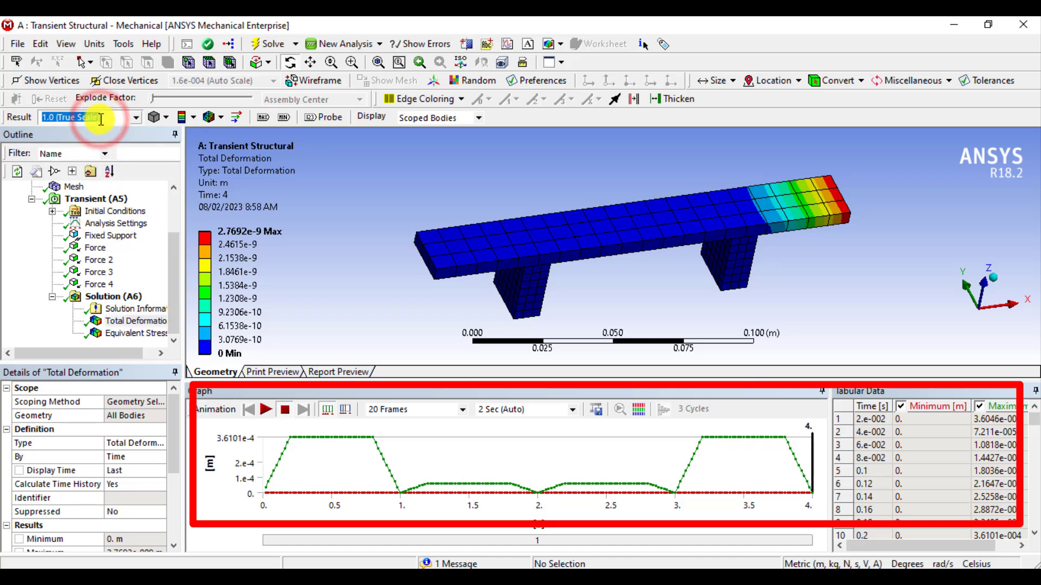
click(815, 458)
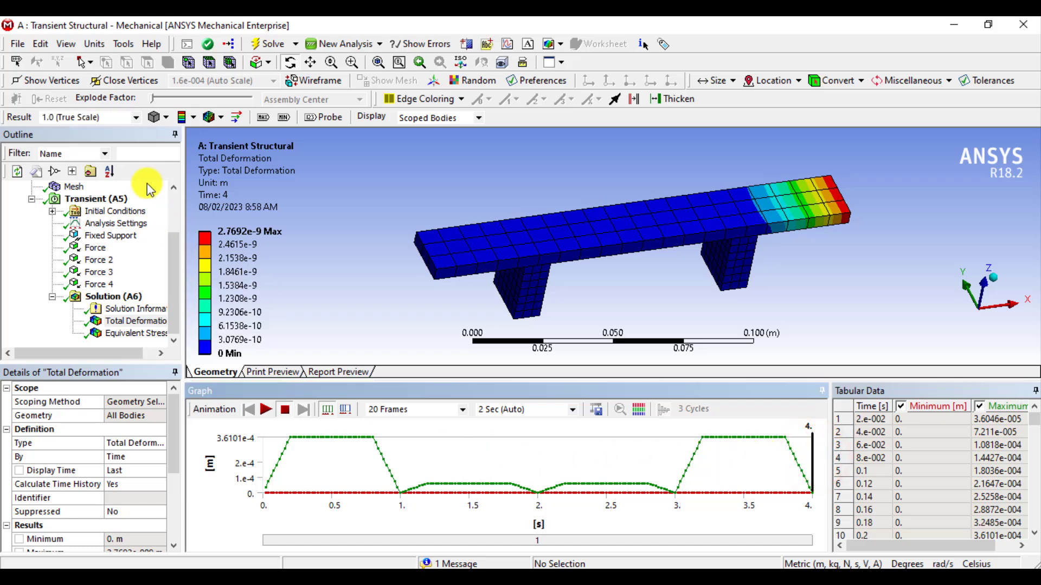
click(114, 117)
text(5)
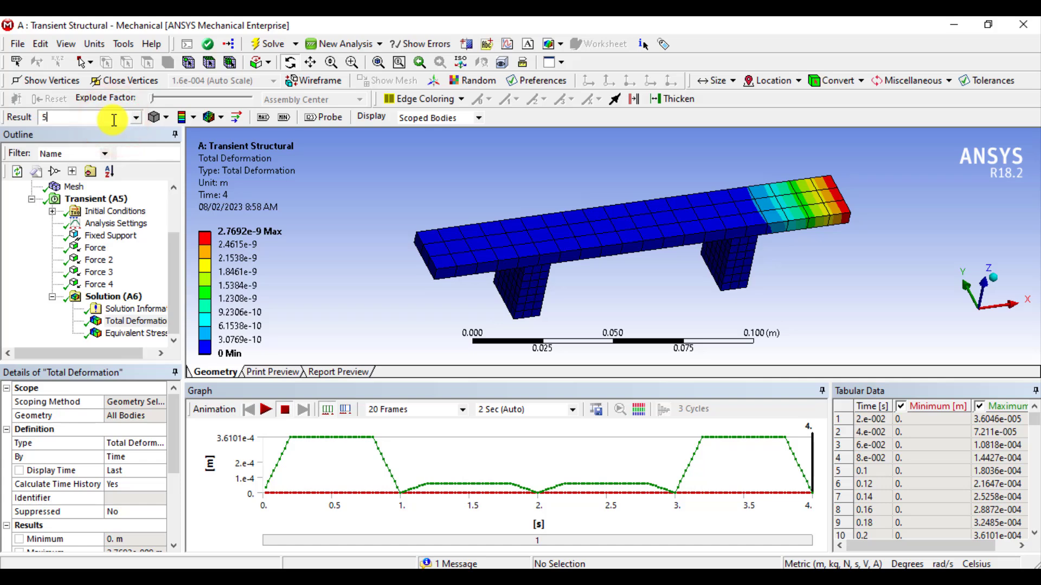
text(50)
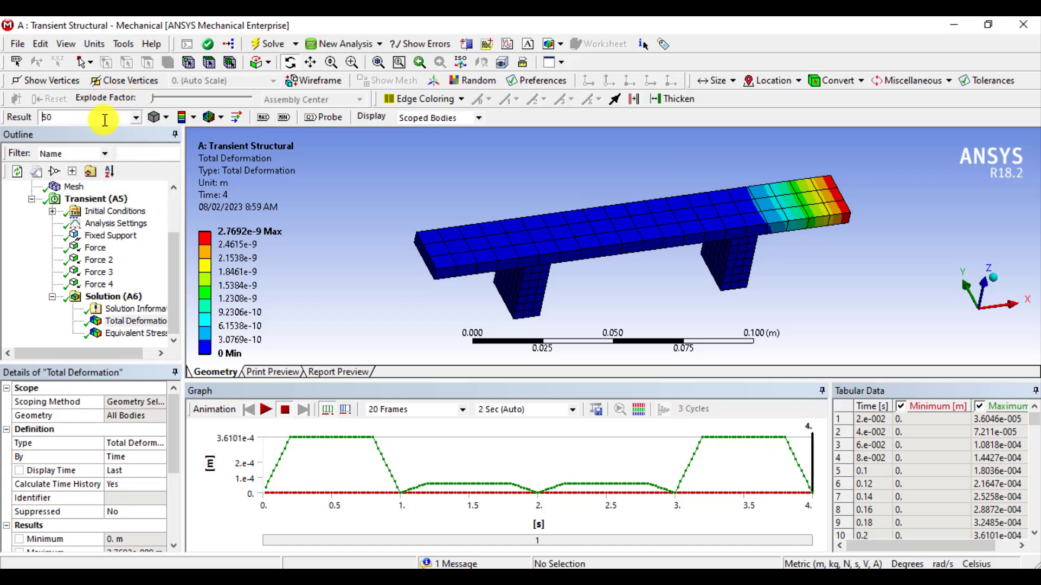
- Animate the total deformation over time and switch the display to the equivalent stress result
click(265, 410)
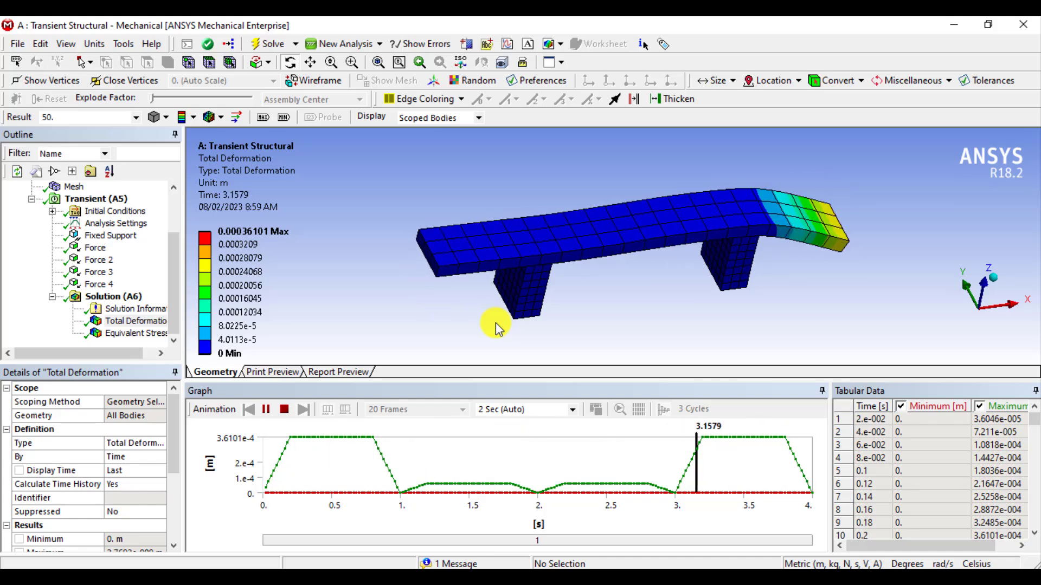
click(129, 334)
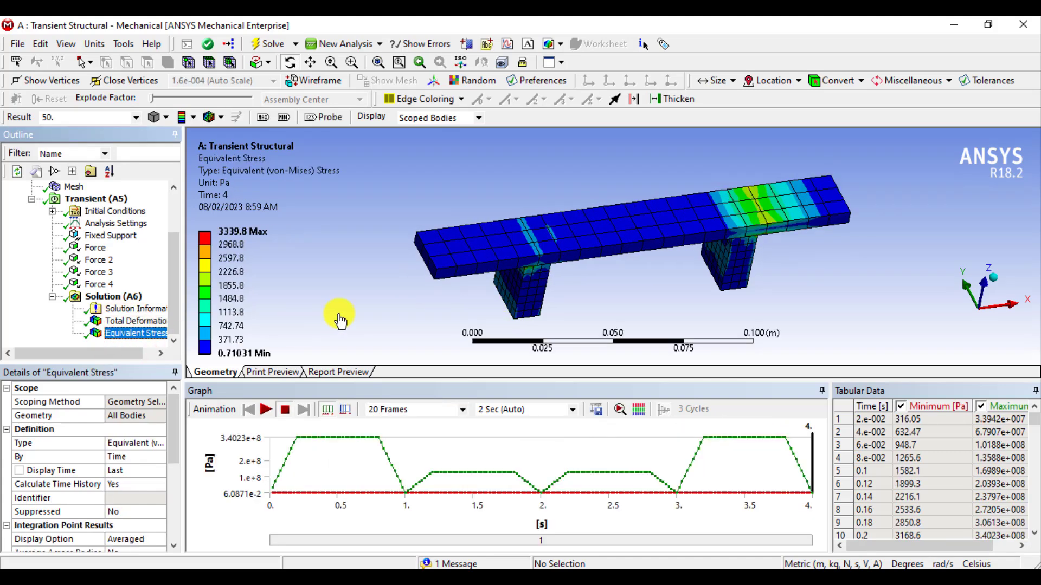